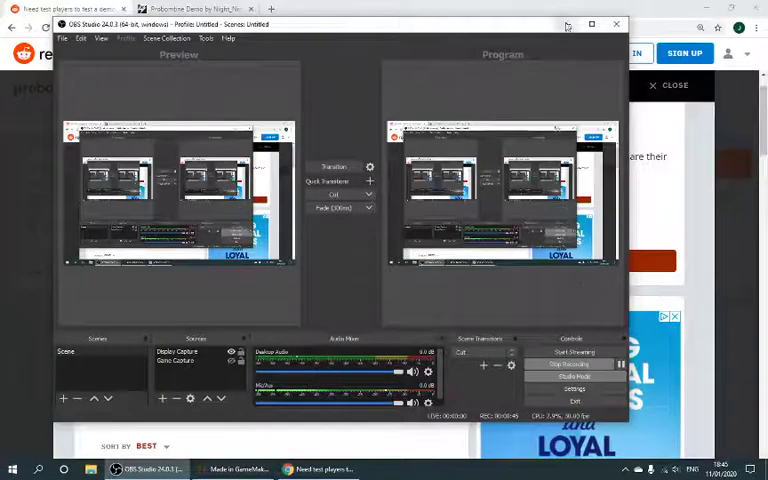
# Hide the recorder to reveal Chrome, then switch to the Game Jolt Probomtine Demo page
pyautogui.click(568, 24)
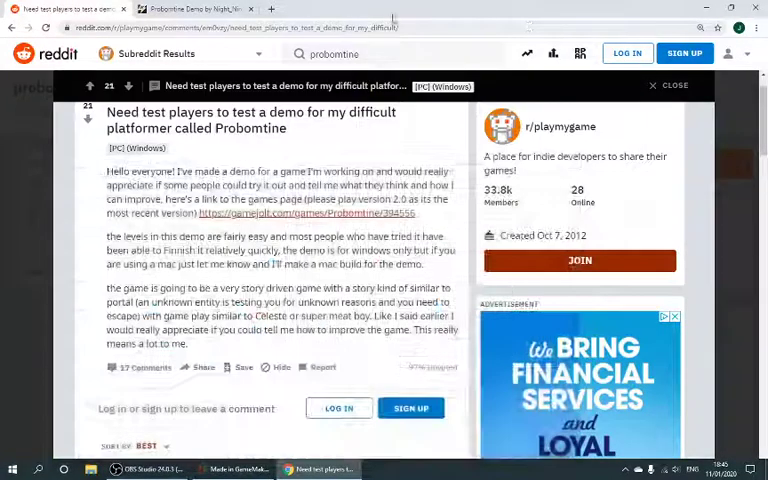
pyautogui.scroll(1, 157, 128)
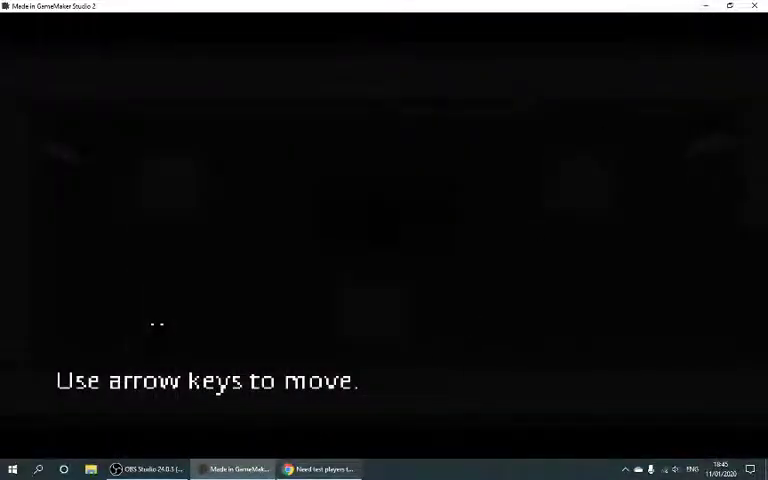
pyautogui.click(320, 469)
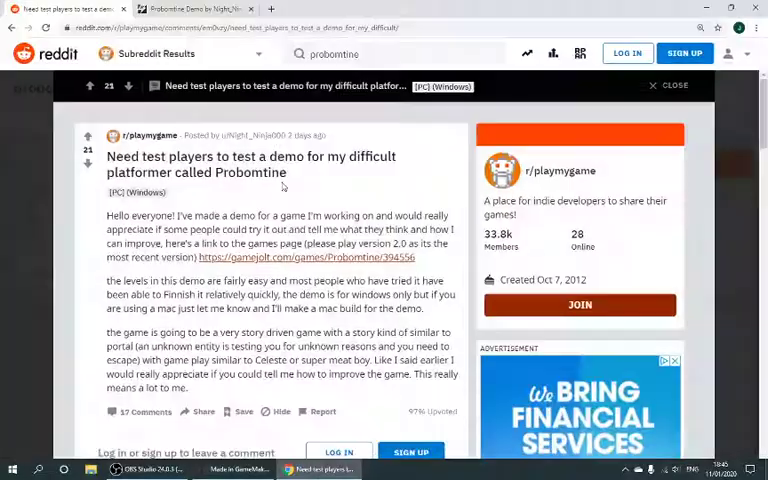
# Bring the Game Jolt Probomtine Demo page to the front
pyautogui.click(195, 8)
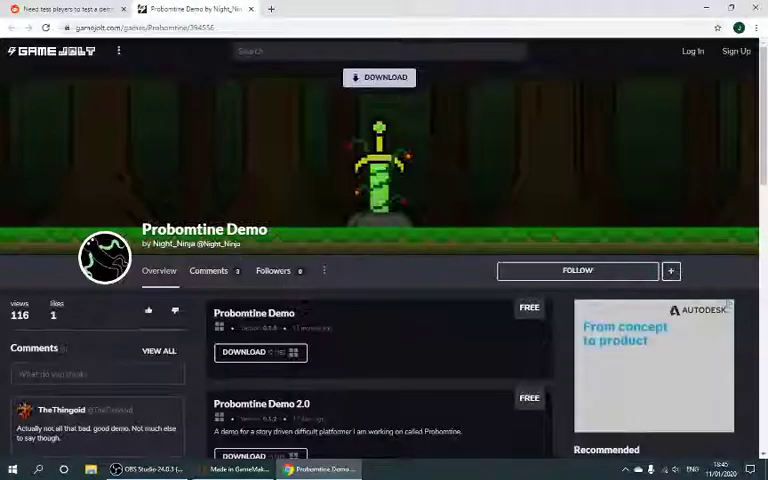
pyautogui.scroll(-2, 269, 309)
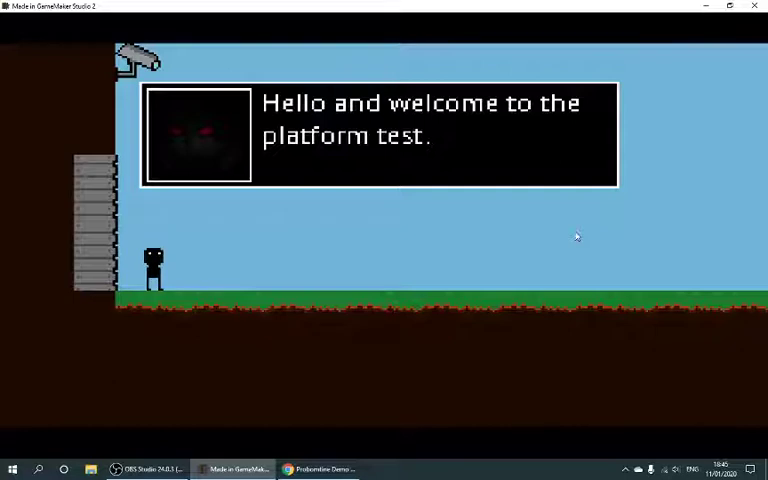
# Advance through the welcome dialog lines and the player's reply until it closes
pyautogui.press('space')
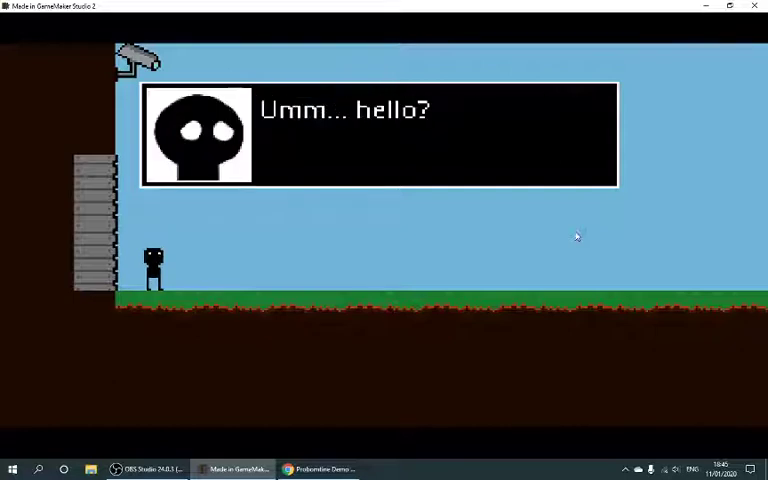
pyautogui.press('space')
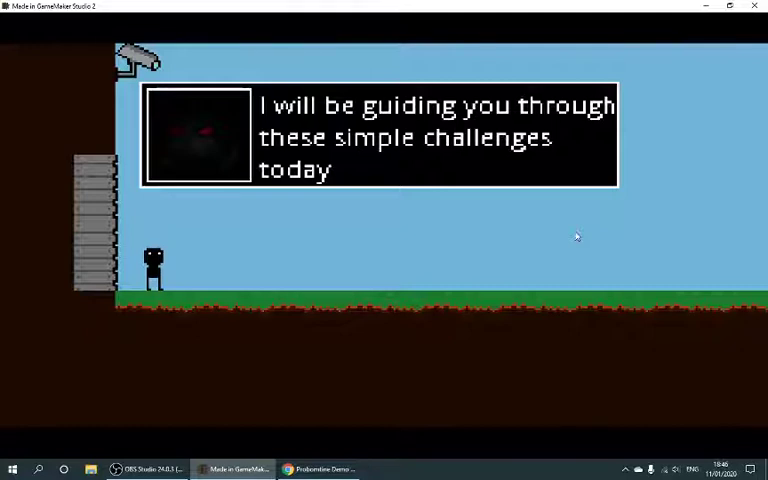
pyautogui.press('space')
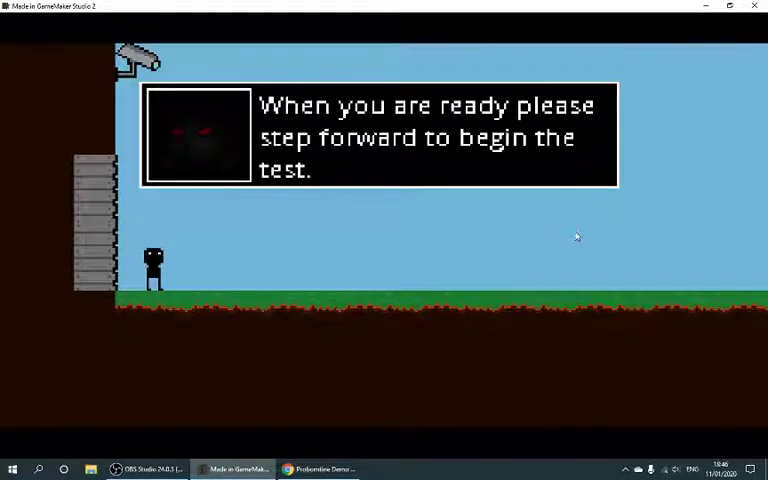
pyautogui.press('space')
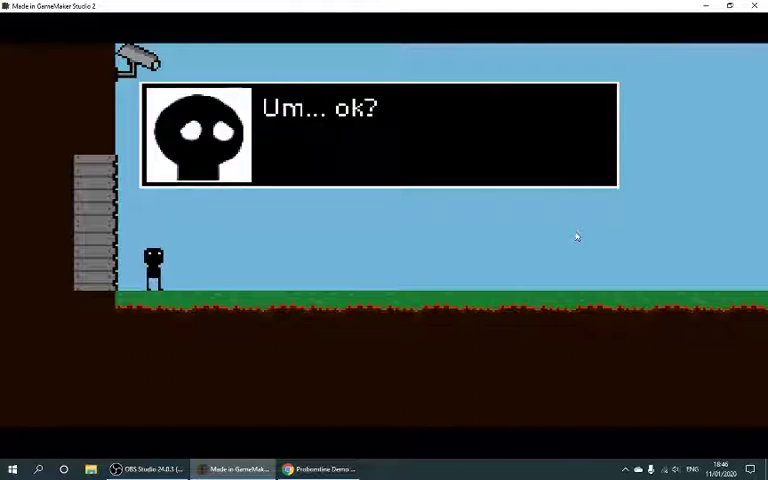
pyautogui.press('space')
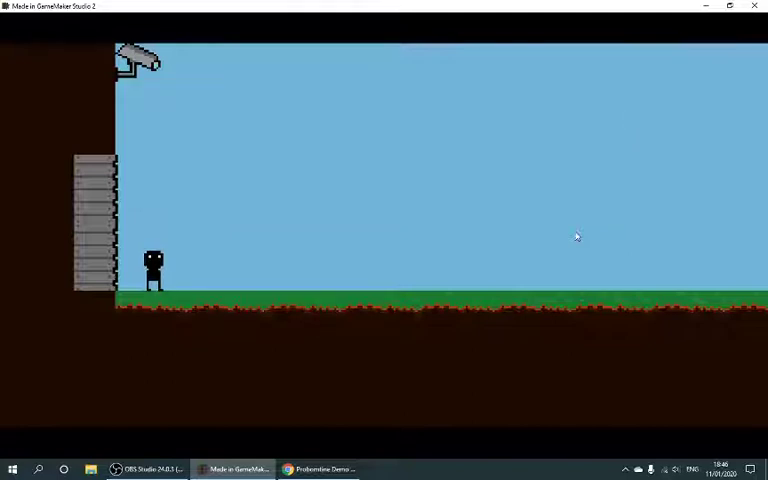
# Walk and jump around the first screen, then exit right toward the exit sign
pyautogui.press('Right')
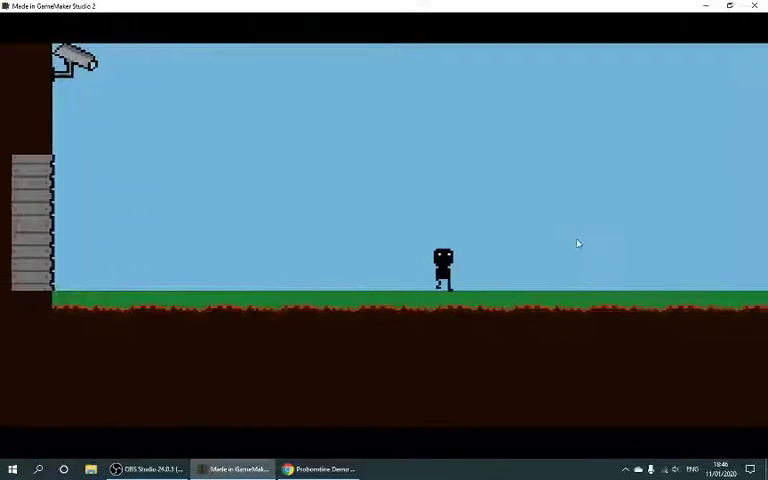
pyautogui.press('Right')
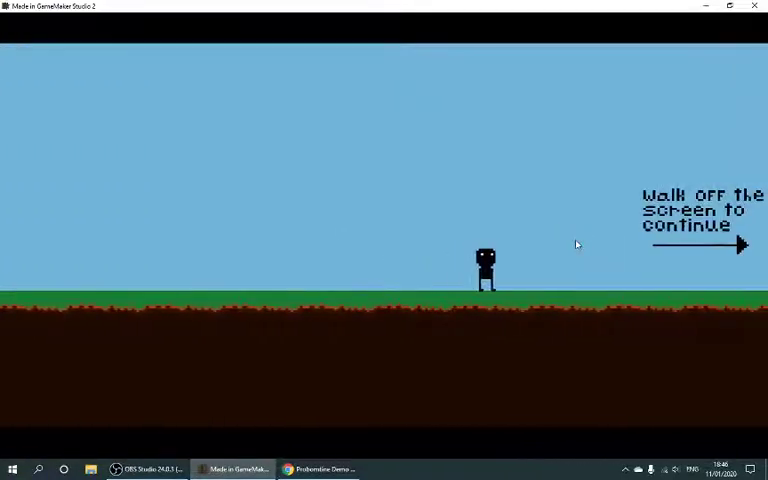
pyautogui.press('Left')
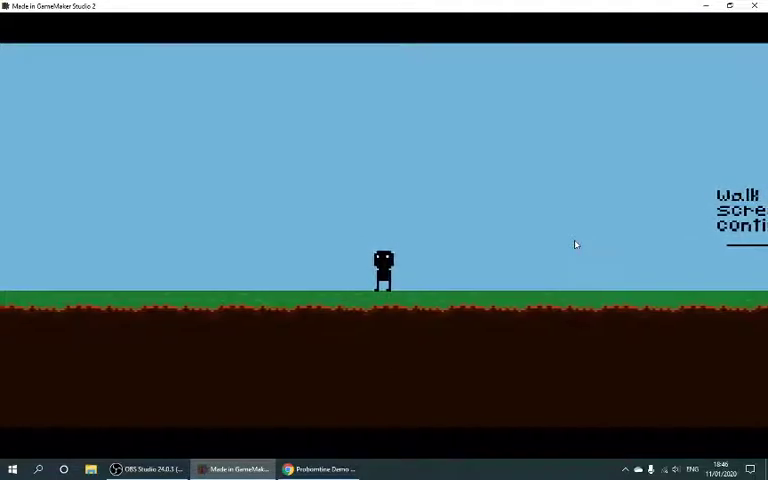
pyautogui.press('Up')
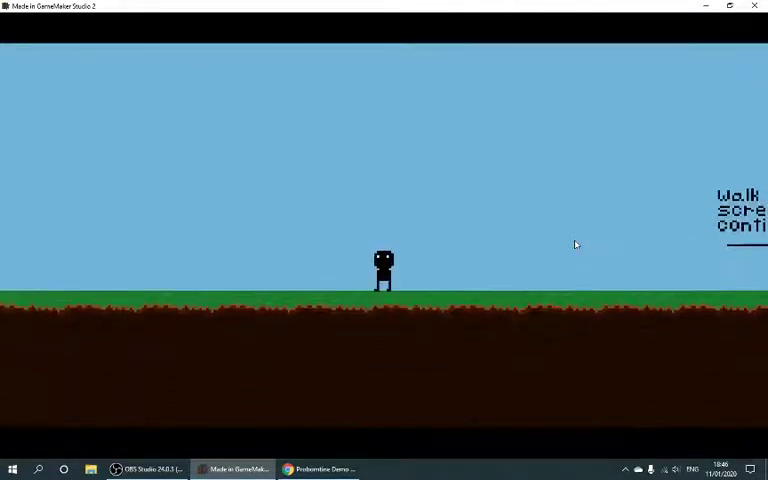
pyautogui.press('Up')
pyautogui.press('Up')
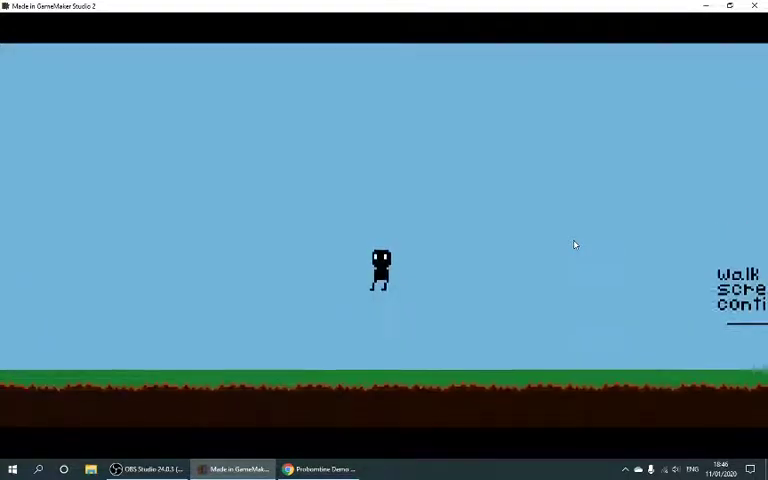
pyautogui.press('Right')
pyautogui.press('Up')
pyautogui.press('Up')
pyautogui.press('Up')
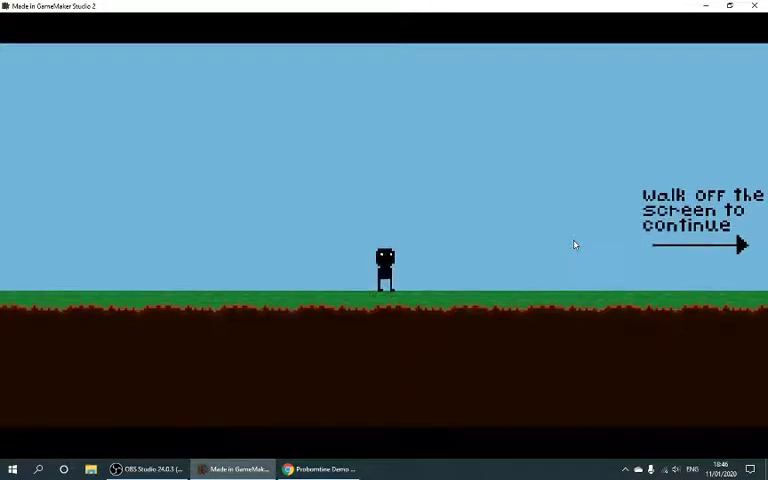
pyautogui.press('Right')
pyautogui.press('Right')
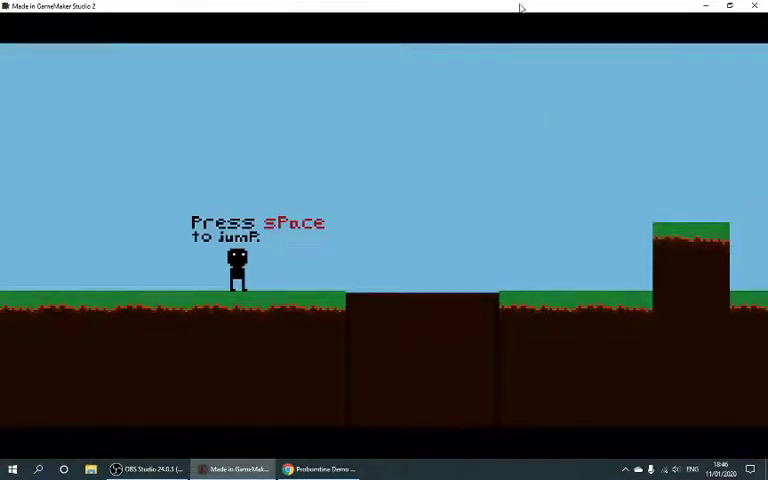
# Jump the gap, climb the raised and cannon platforms, then drop into the spike room
pyautogui.press('space')
pyautogui.press('Right')
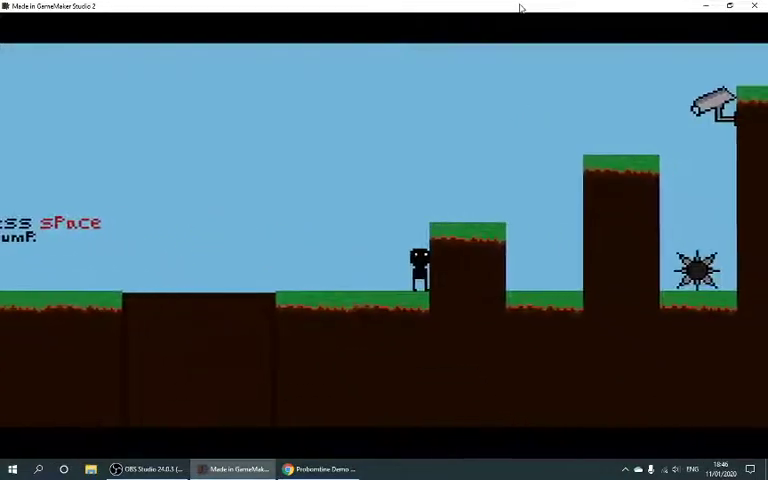
pyautogui.press('space')
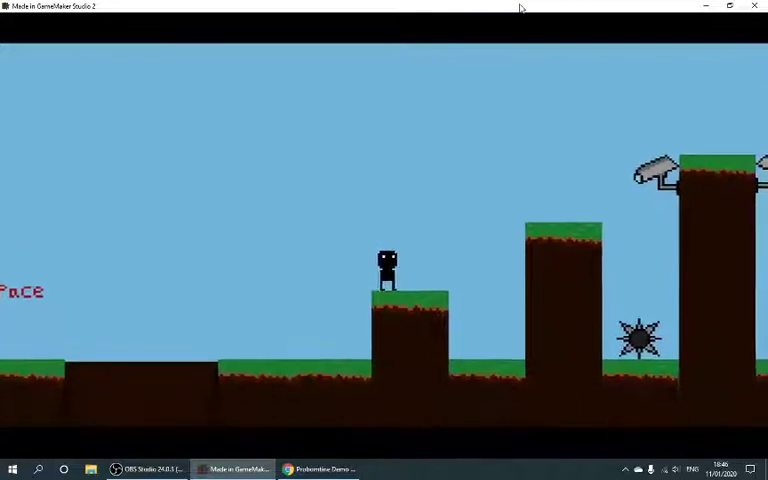
pyautogui.press('space')
pyautogui.press('Right')
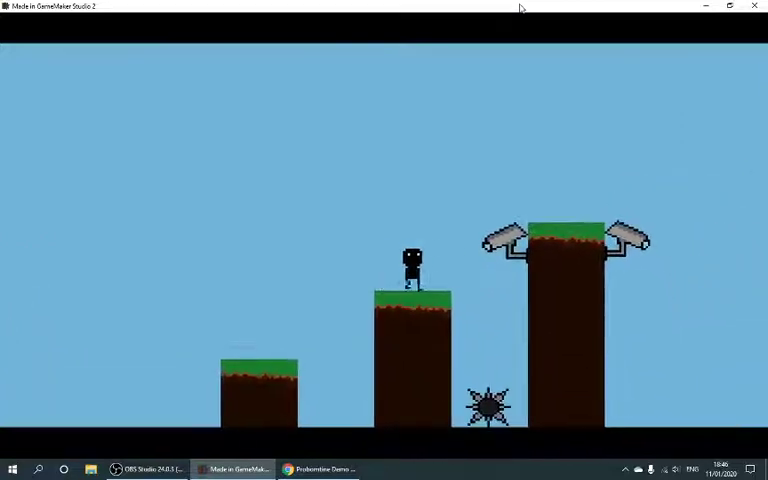
pyautogui.press('space')
pyautogui.press('Right')
pyautogui.press('space')
pyautogui.press('Right')
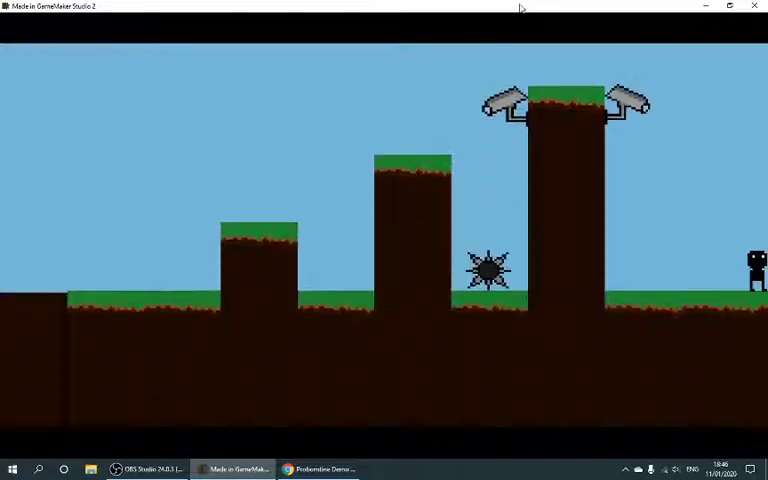
pyautogui.press('Right')
# Jump between spikes, including the two stacked spikes, respawning after deaths
pyautogui.press('Right')
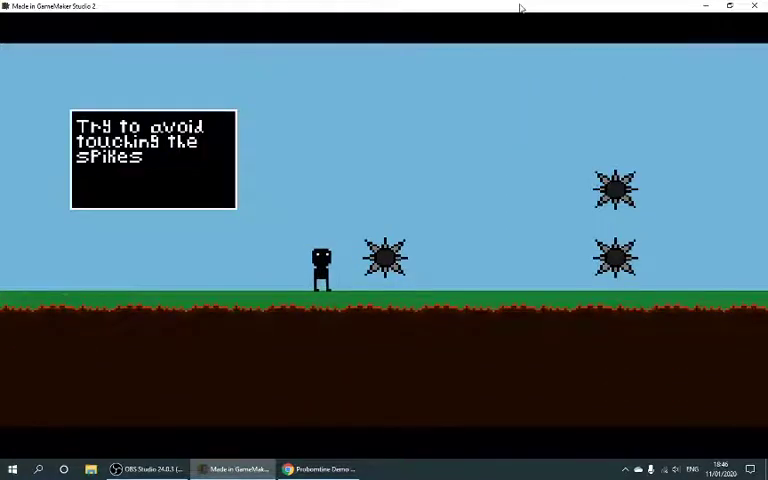
pyautogui.press('Up')
pyautogui.press('Right')
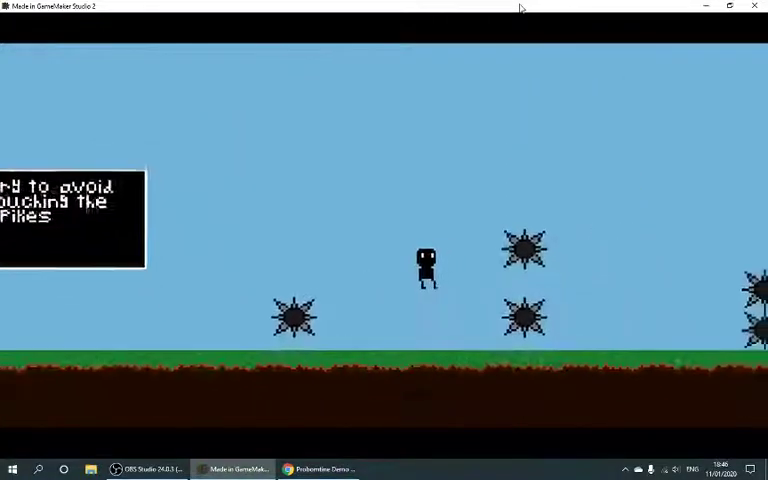
pyautogui.press('Up')
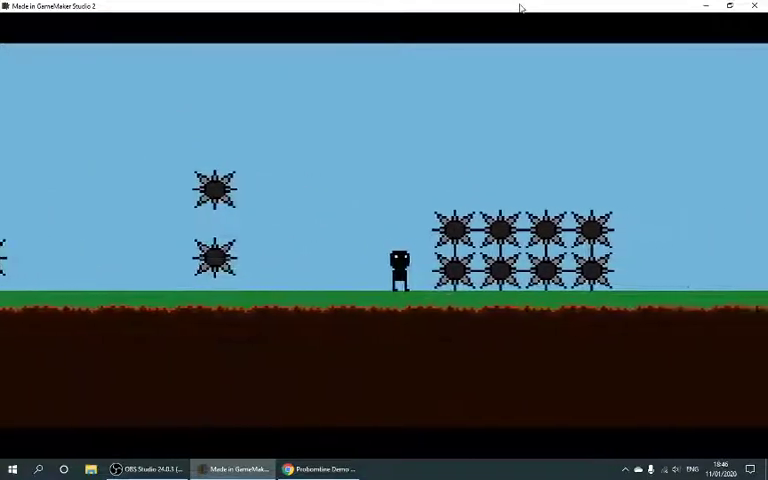
pyautogui.press('Up')
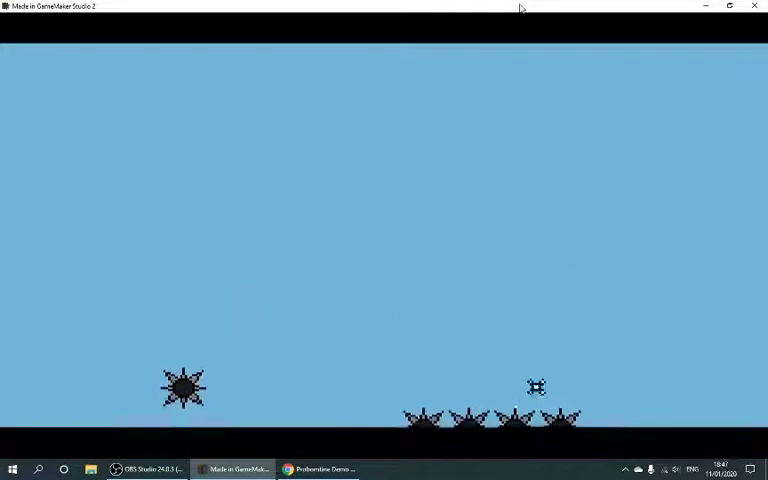
pyautogui.press('Right')
pyautogui.press('Up')
pyautogui.press('Right')
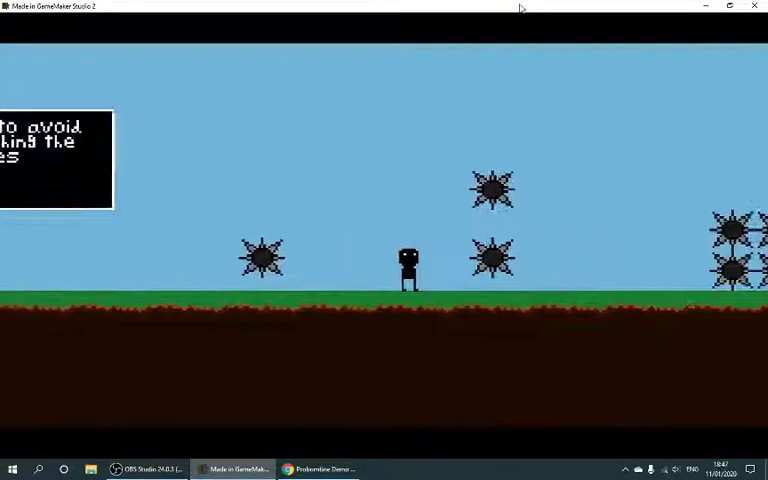
pyautogui.press('Up')
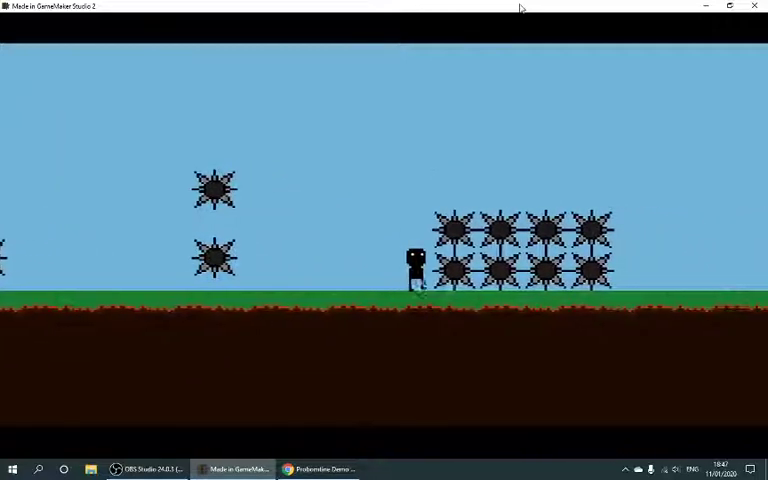
pyautogui.press('Up')
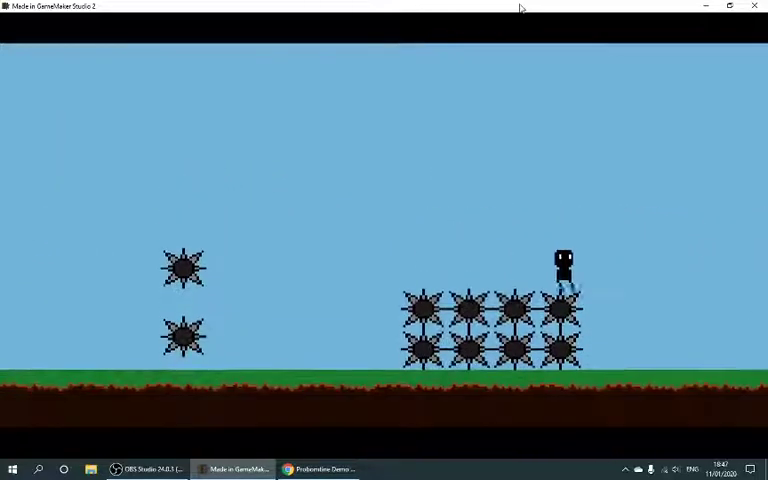
pyautogui.press('Right')
pyautogui.press('Up')
pyautogui.press('Right')
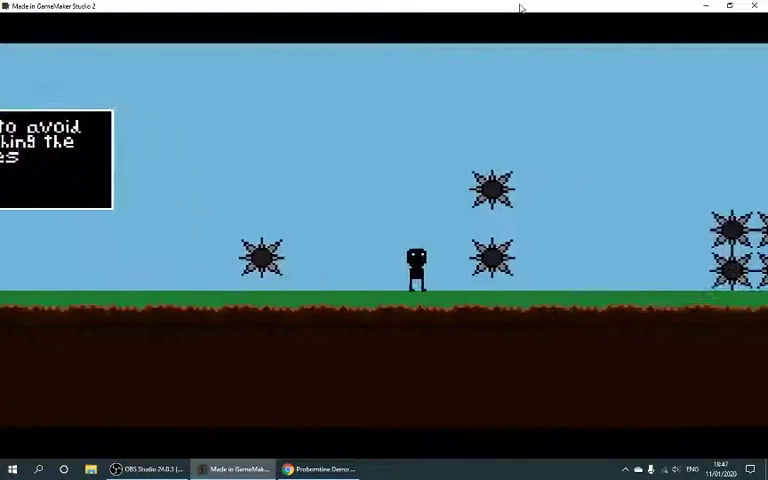
pyautogui.press('Up')
pyautogui.press('Right')
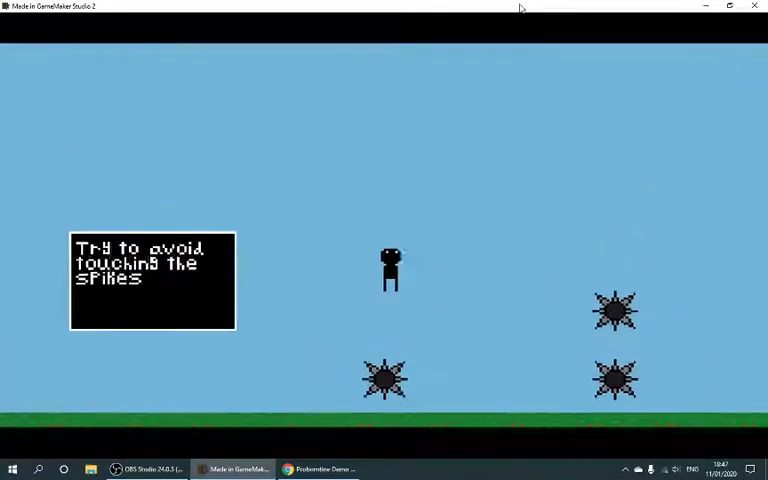
# Retry from the respawn point and jump high over the final spike cluster
pyautogui.press('Right')
pyautogui.press('Up')
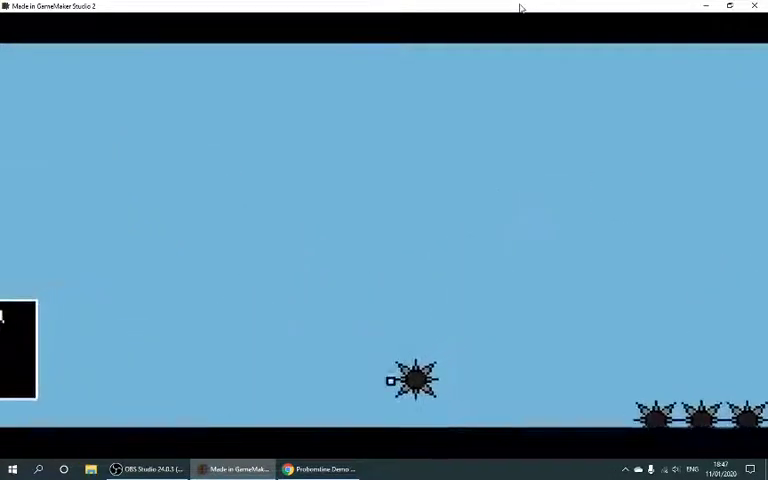
pyautogui.press('Right')
pyautogui.press('Up')
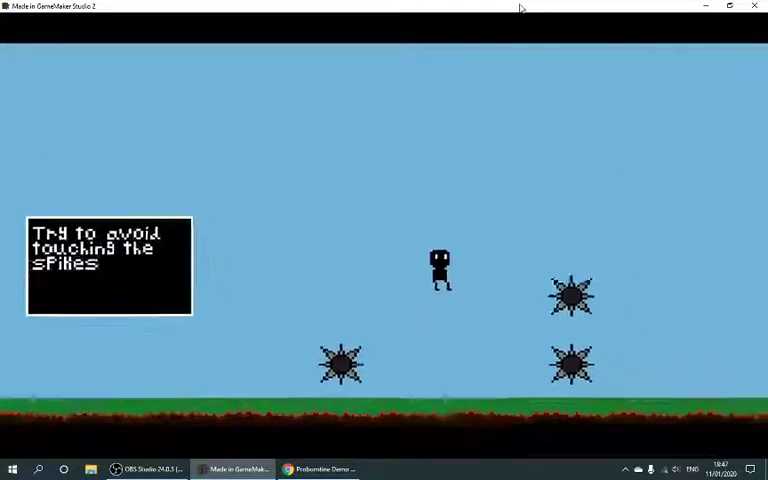
pyautogui.press('Right')
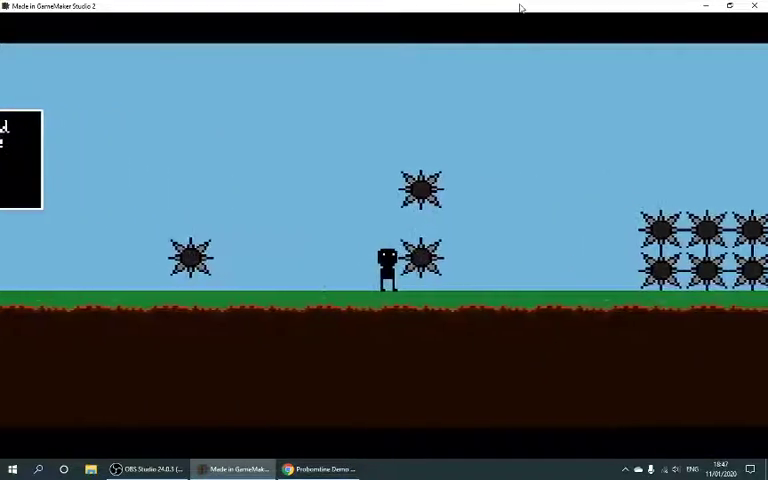
pyautogui.press('Up')
pyautogui.press('Right')
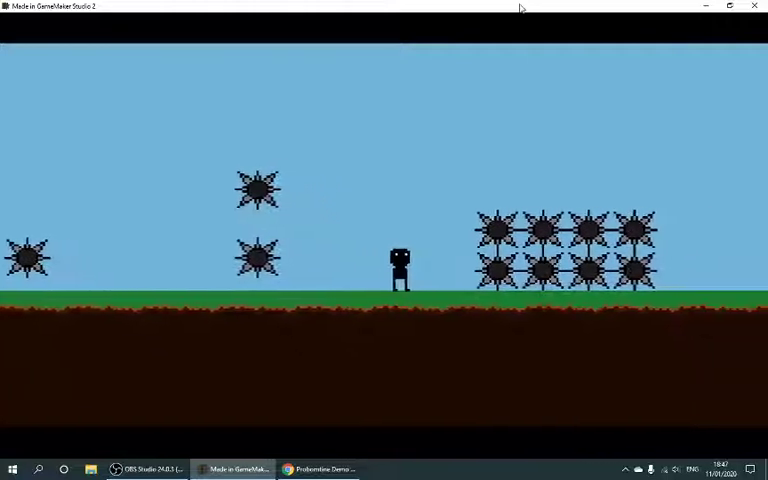
pyautogui.press('Left')
pyautogui.press('Right')
pyautogui.press('Up')
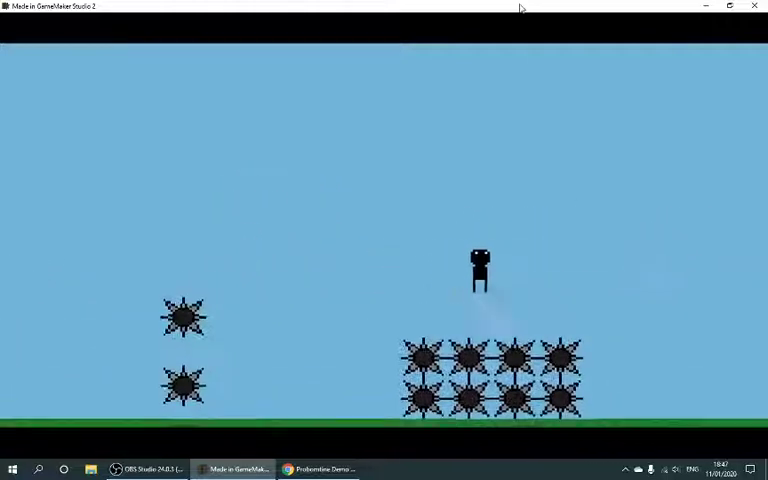
# Enter the 'This one's pretty easy' room and jump around the first spike and hint box
pyautogui.press('Right')
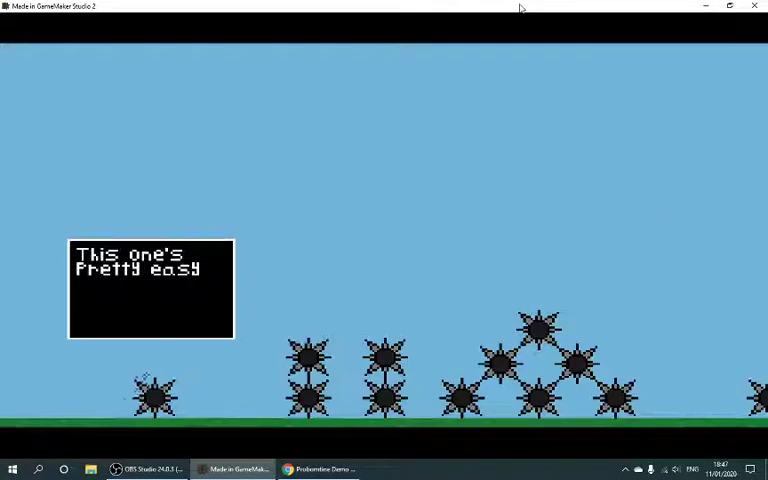
pyautogui.press('Right')
pyautogui.press('Up')
pyautogui.press('Left')
pyautogui.press('Up')
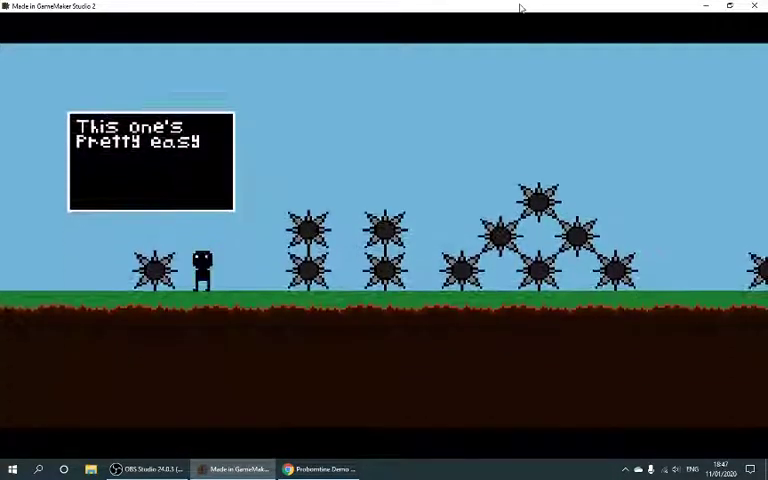
pyautogui.press('Up')
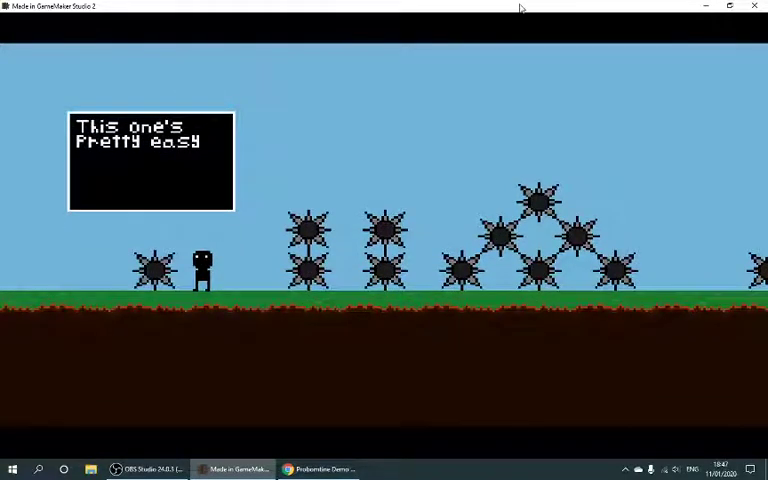
# Jump past the spike columns toward the pyramid, die, and restart the room
pyautogui.press('Right')
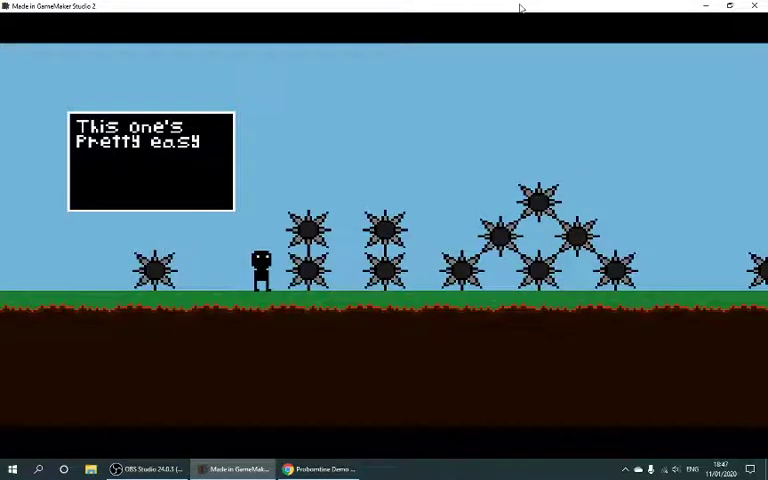
pyautogui.press('space')
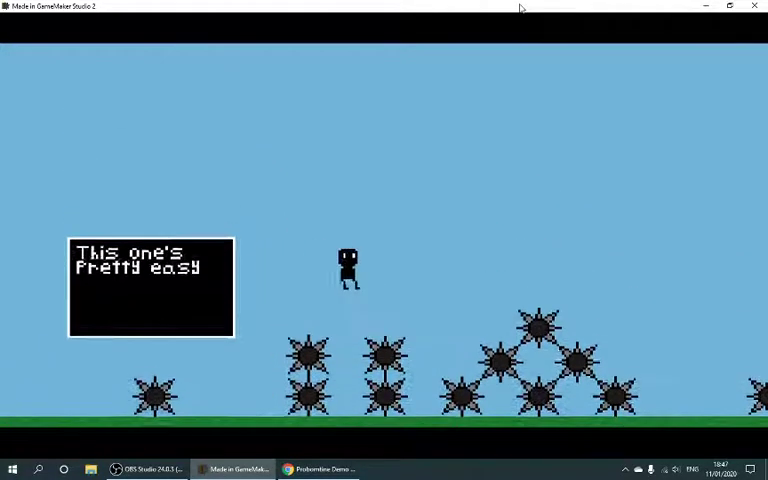
pyautogui.press('Right')
pyautogui.press('Up')
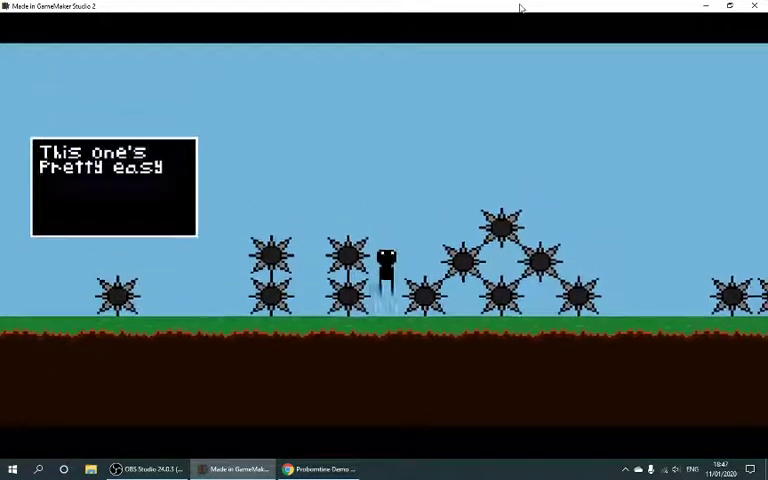
pyautogui.press('Right')
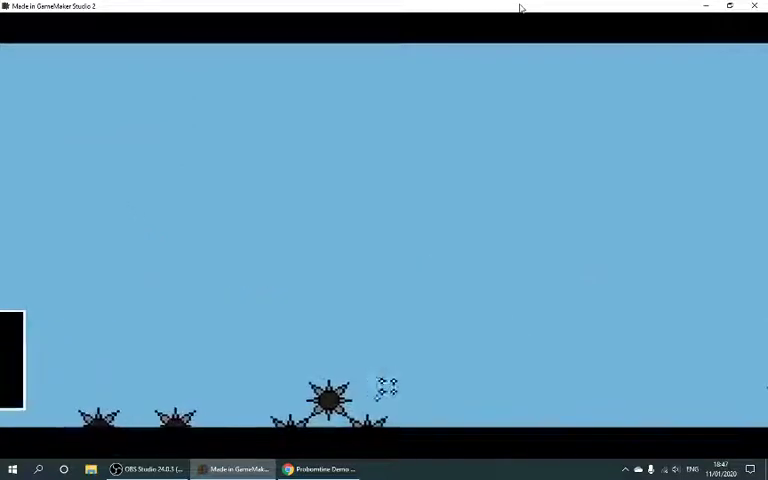
pyautogui.press('Right')
pyautogui.press('Up')
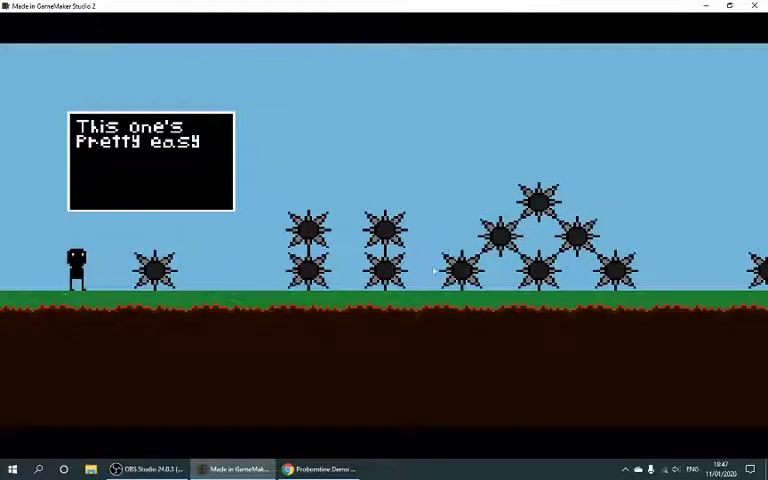
# Bring Chrome forward, switch to the Reddit test-player post, and restore OBS Studio
pyautogui.click(302, 470)
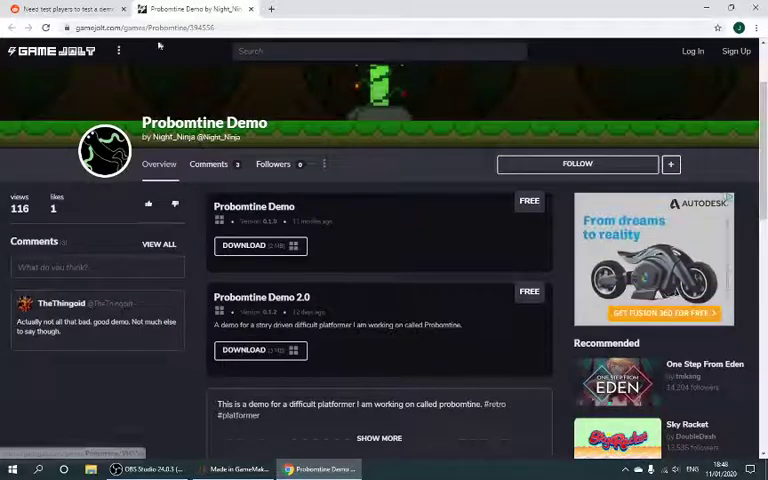
pyautogui.click(72, 16)
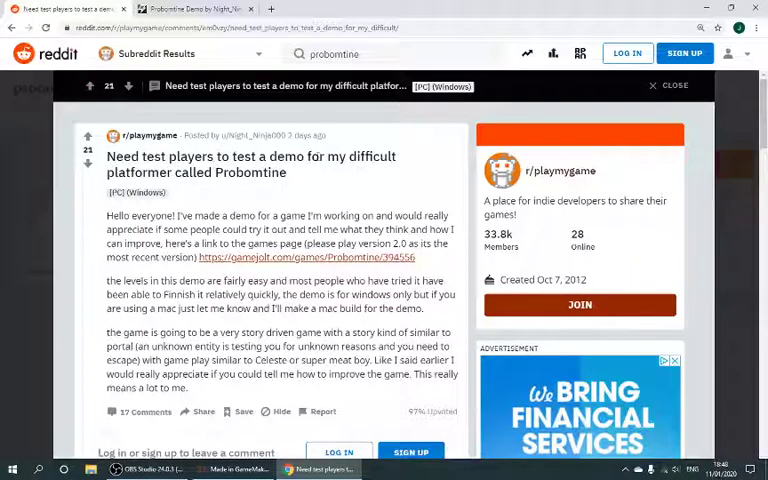
pyautogui.click(141, 470)
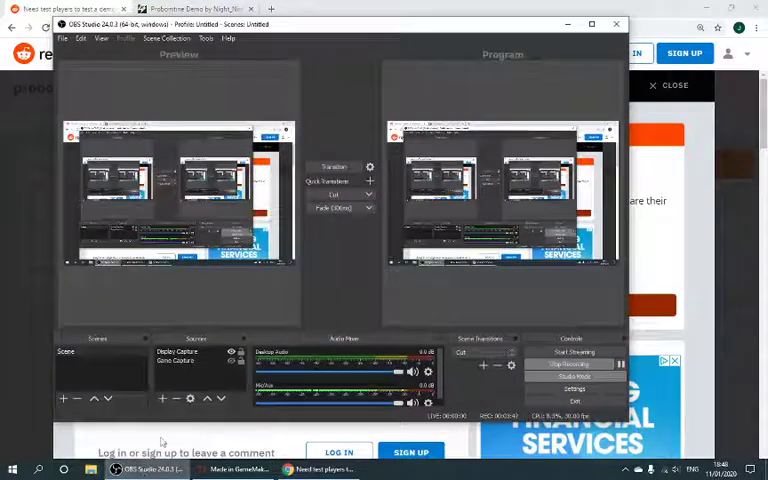
# Return to the game and jump the first spike, spike columns, pyramid and low spike row
pyautogui.click(244, 471)
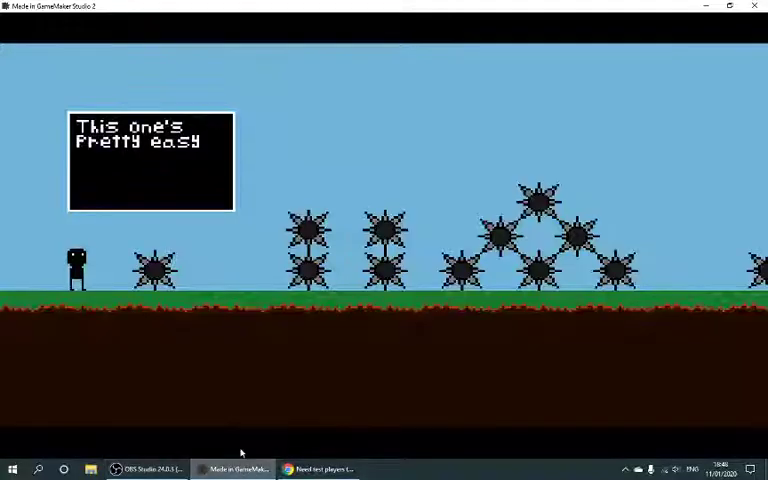
pyautogui.press('Right')
pyautogui.press('Up')
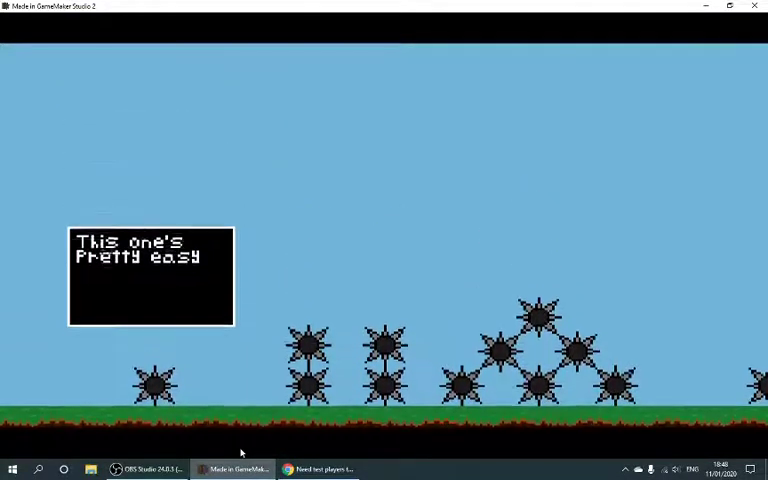
pyautogui.press('Up')
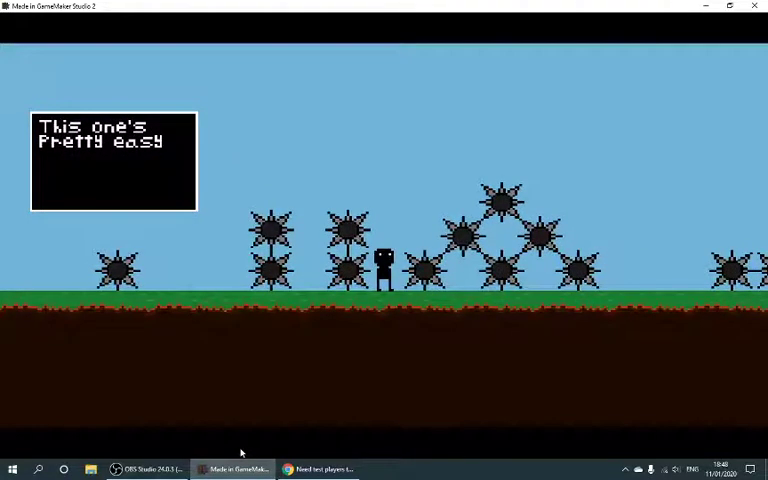
pyautogui.press('Up')
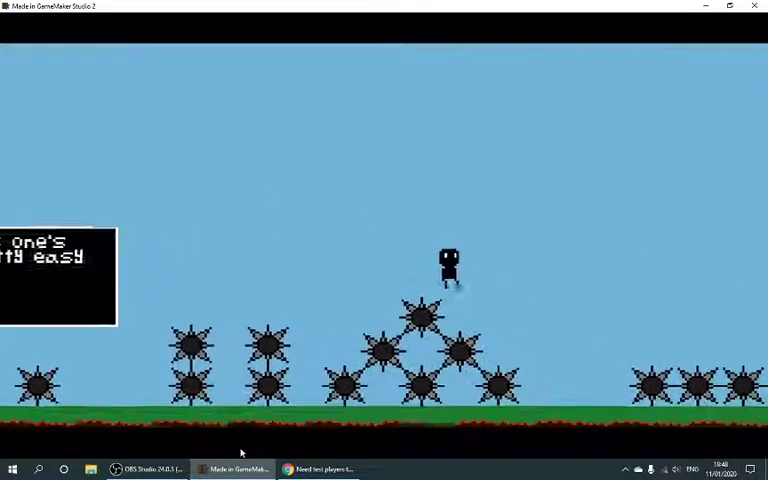
pyautogui.press('Right')
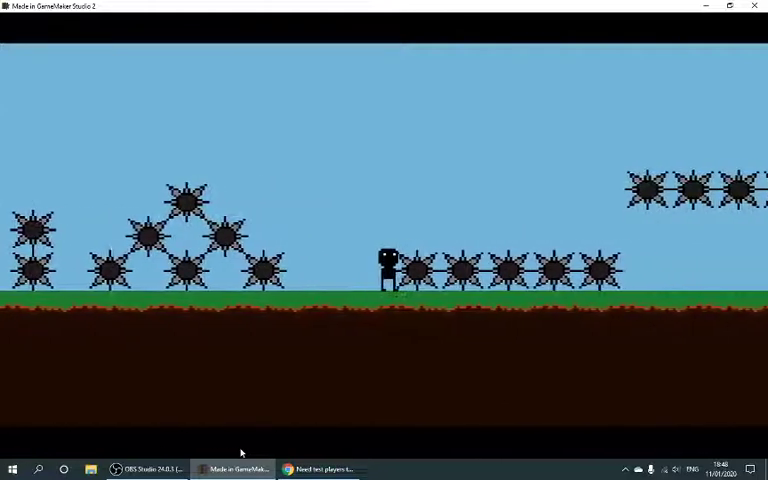
pyautogui.press('Up')
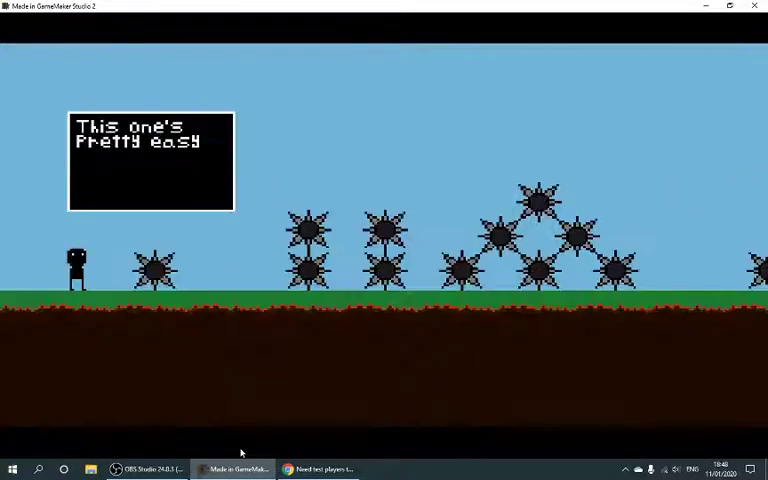
# Rerun the room from its start, clearing the spike columns, pyramid and row to exit right
pyautogui.press('Up')
pyautogui.press('Right')
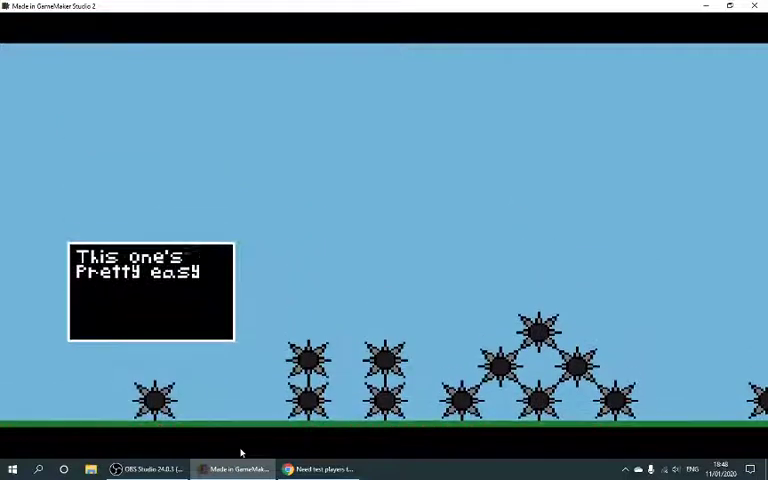
pyautogui.press('Up')
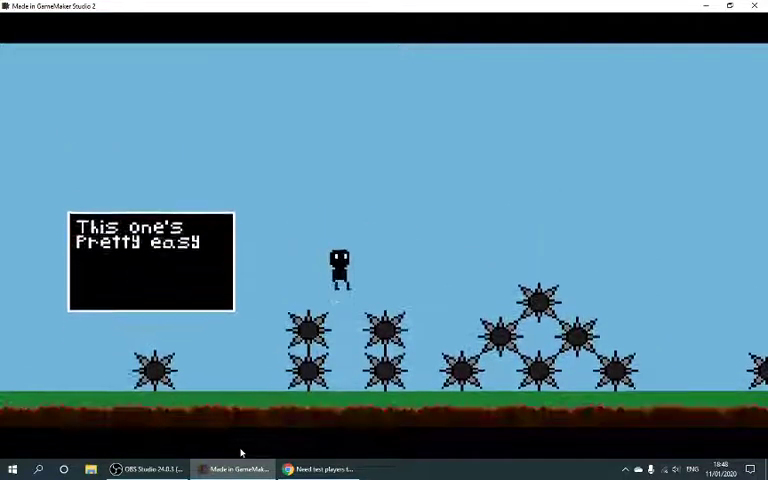
pyautogui.press('Up')
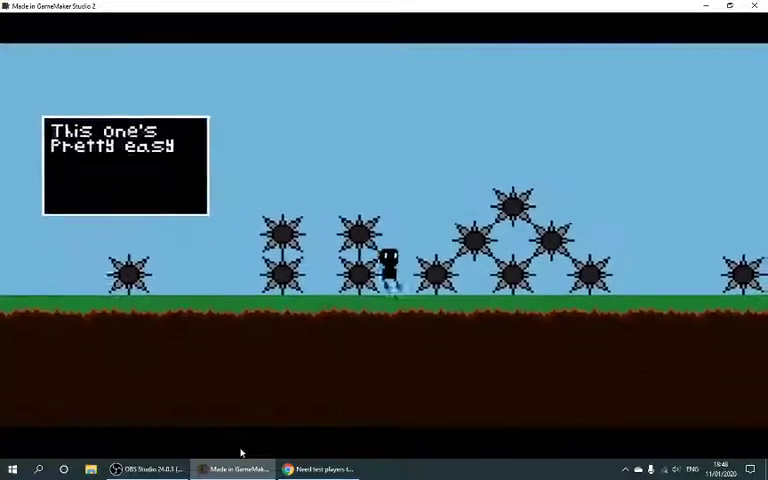
pyautogui.press('Up')
pyautogui.press('Right')
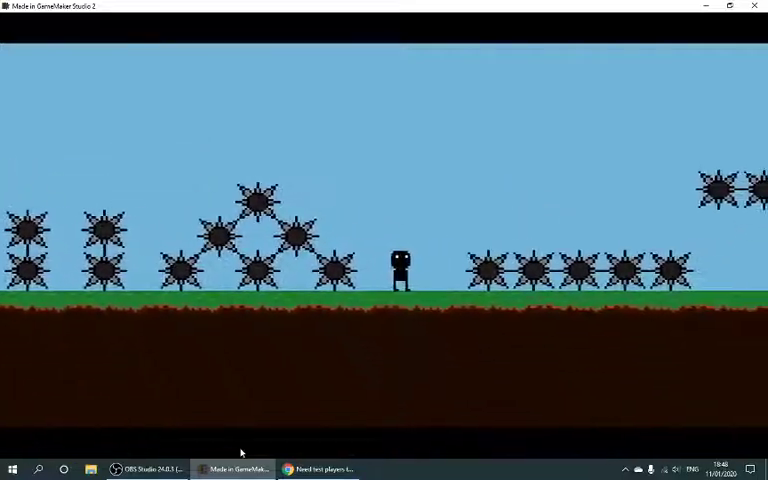
pyautogui.press('Up')
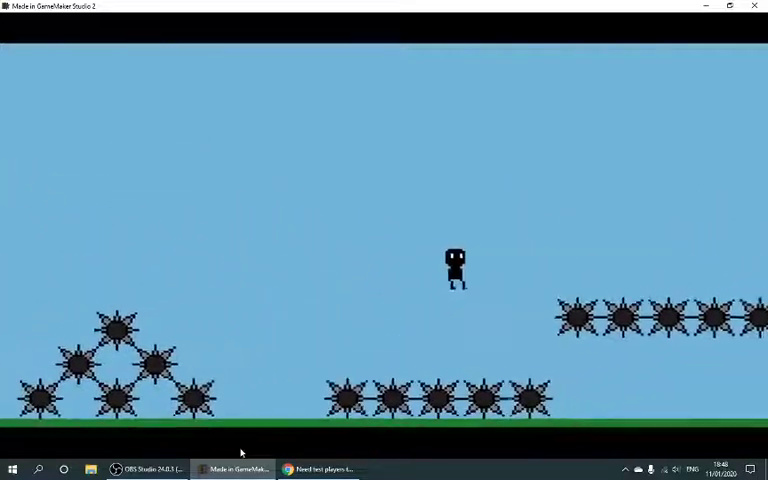
pyautogui.press('Right')
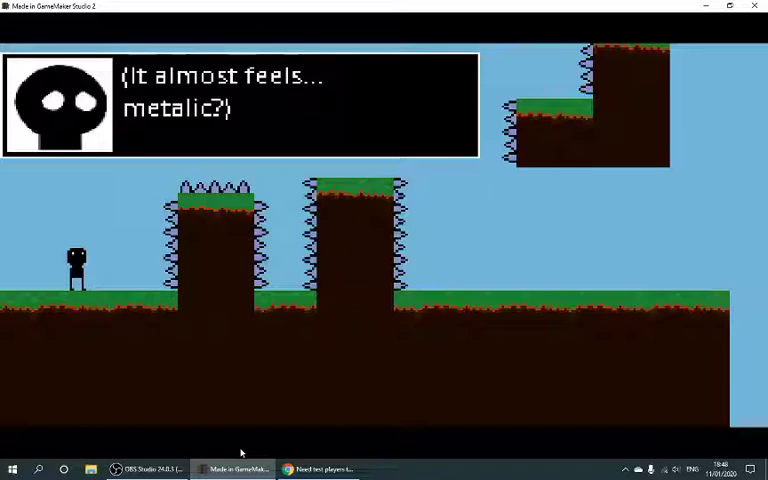
# Dismiss the metallic-feeling dialog and make several failed jumps over the first spiked pillar
pyautogui.press('space')
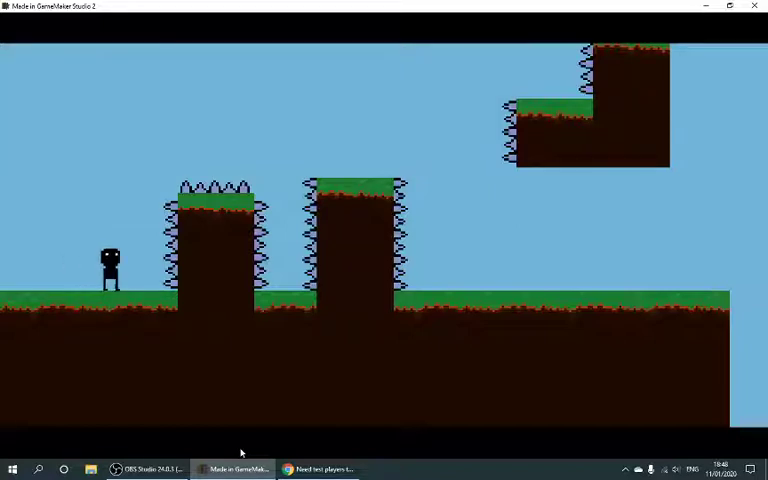
pyautogui.press('Right')
pyautogui.press('space')
pyautogui.press('Right')
pyautogui.press('space')
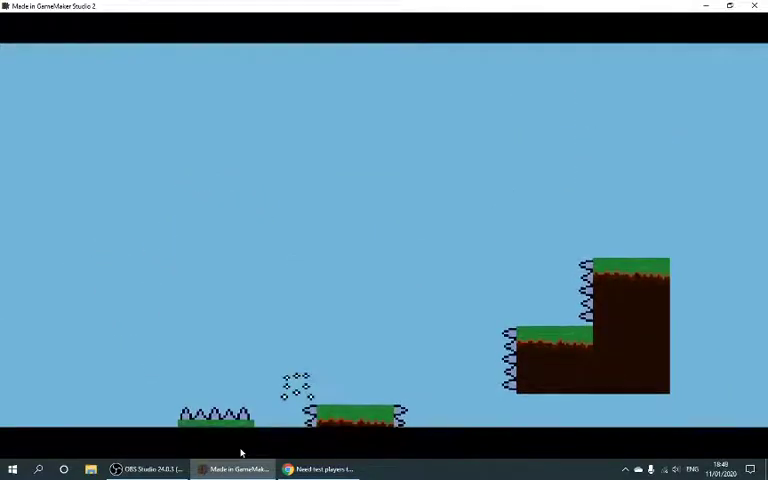
pyautogui.press('space')
pyautogui.press('Right')
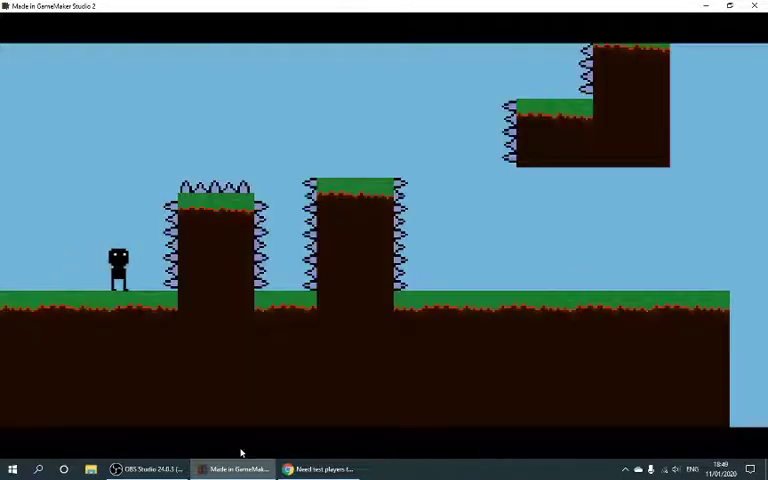
pyautogui.press('space')
pyautogui.press('Right')
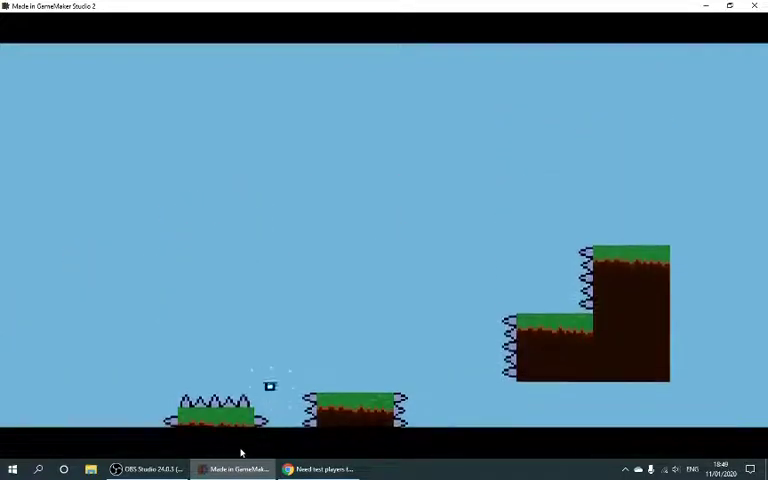
# Clear the first pillar, climb the second, and leap down to the lower right platform
pyautogui.press('space')
pyautogui.press('Right')
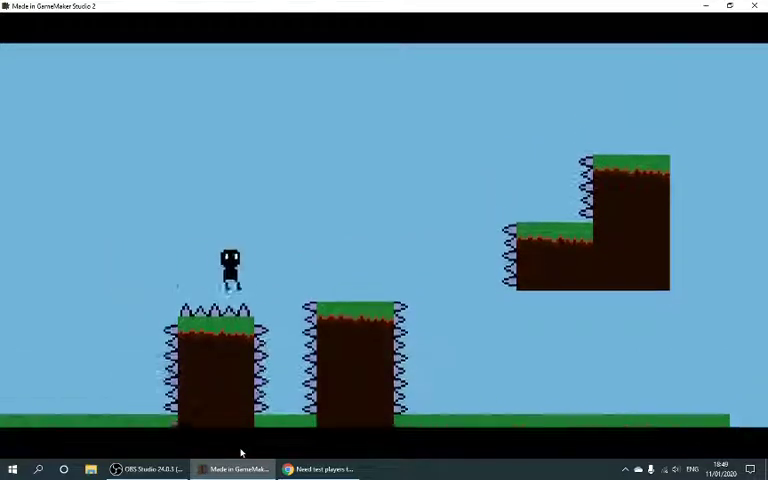
pyautogui.press('space')
pyautogui.press('Right')
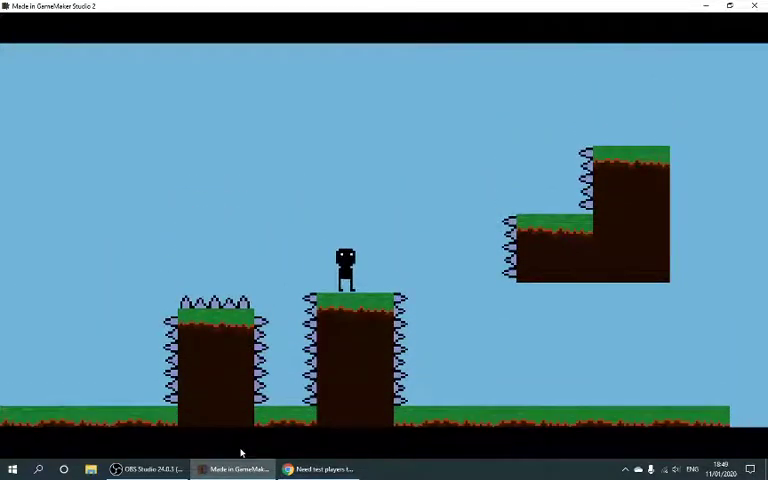
pyautogui.press('space')
pyautogui.press('Right')
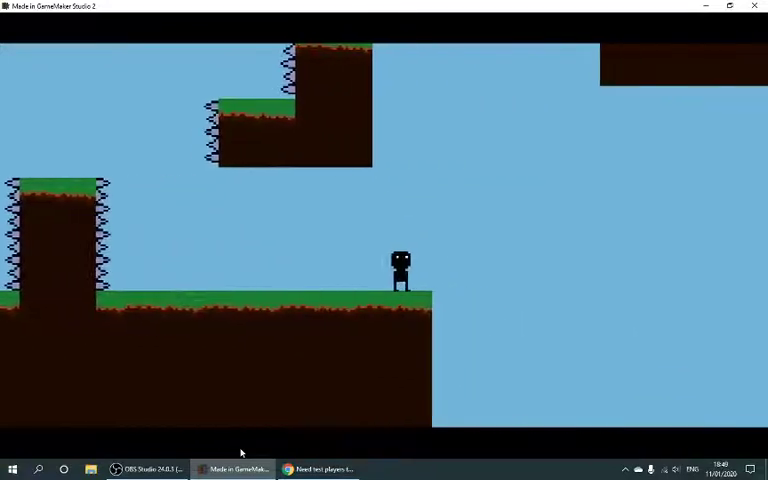
pyautogui.press('Right')
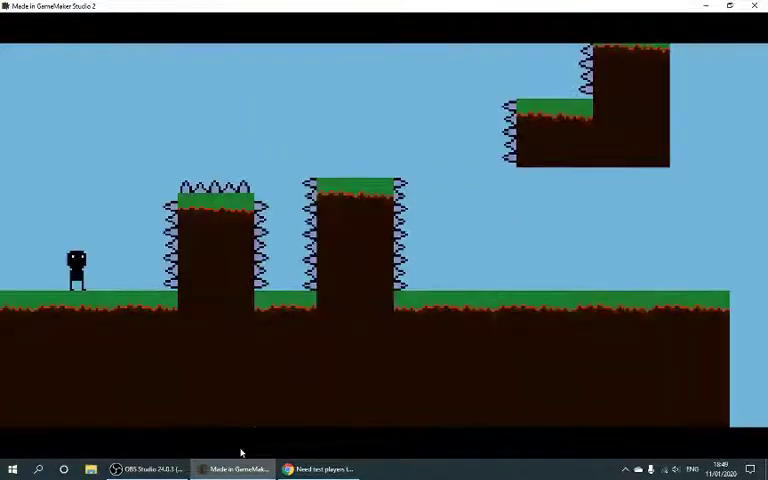
# Cross both spiked pillars again and climb the L-shaped block to its top
pyautogui.press('space')
pyautogui.press('Right')
pyautogui.press('space')
pyautogui.press('Right')
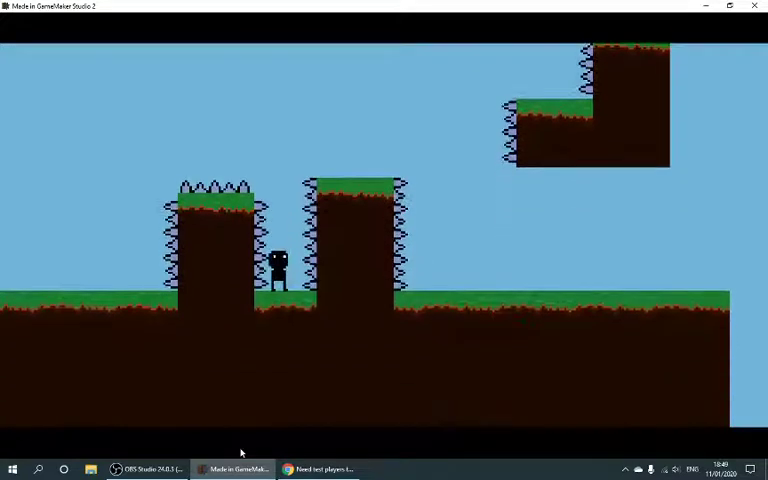
pyautogui.press('space')
pyautogui.press('Right')
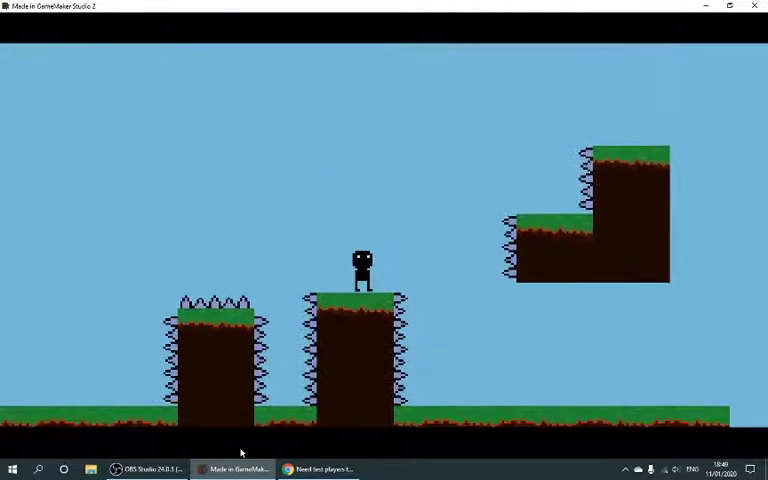
pyautogui.press('space')
pyautogui.press('Right')
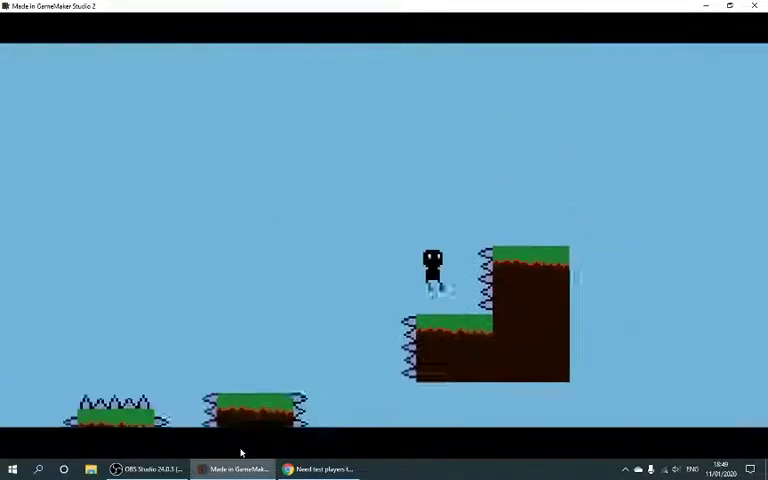
pyautogui.press('space')
pyautogui.press('Right')
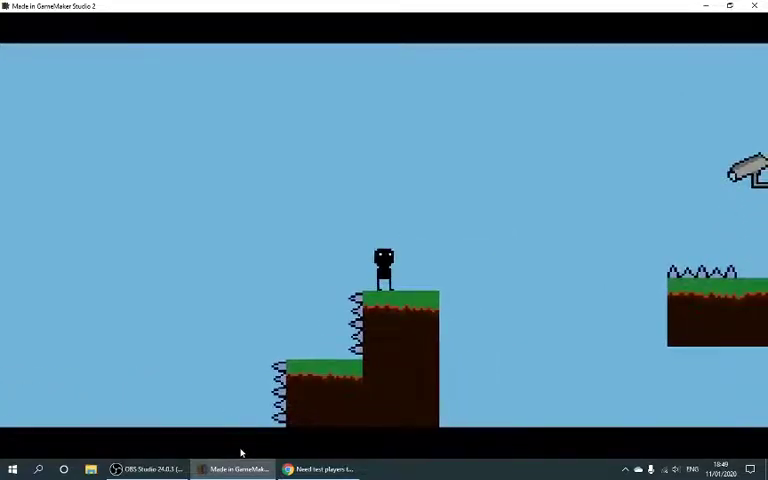
# Leap off the tall block onto the side ledge, return to its top, and jump from there
pyautogui.press('space')
pyautogui.press('Right')
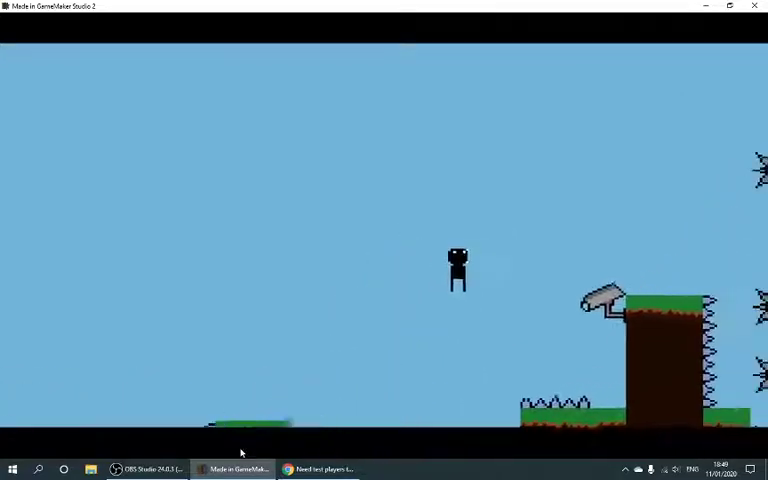
pyautogui.press('Right')
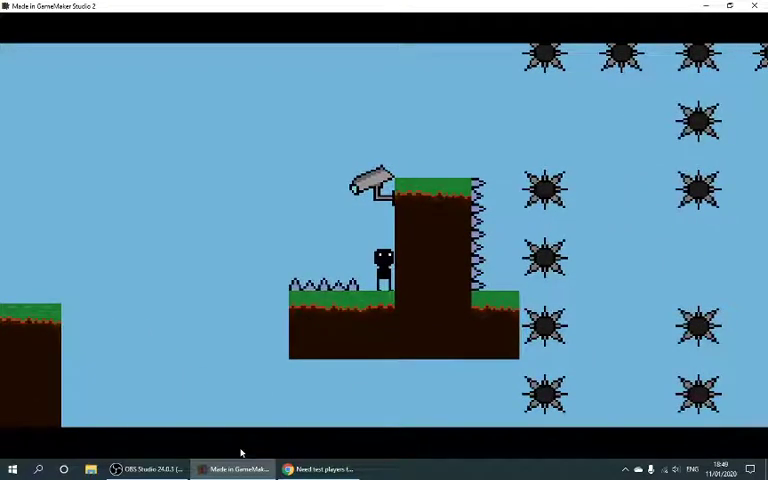
pyautogui.press('space')
pyautogui.press('Right')
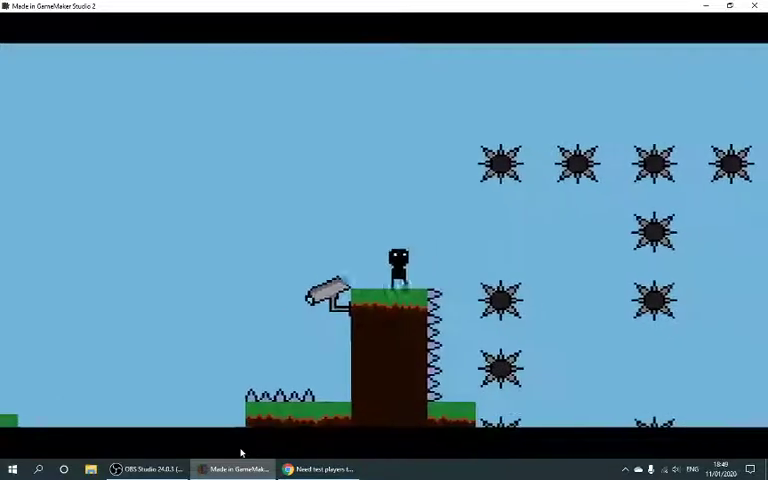
pyautogui.press('space')
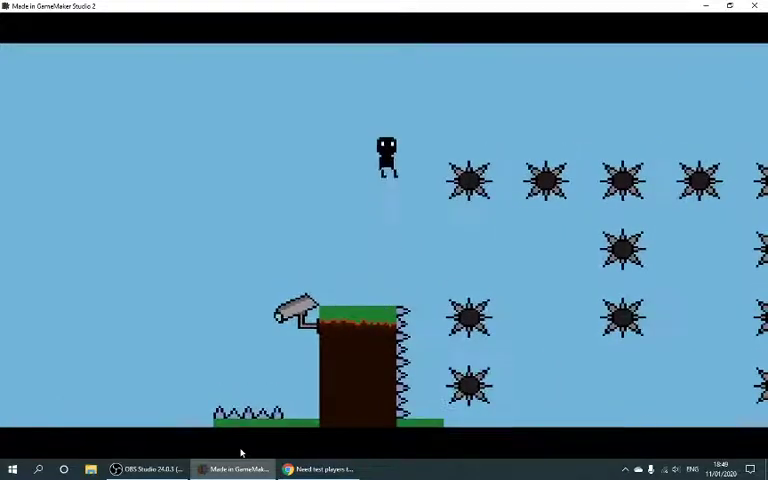
pyautogui.press('space')
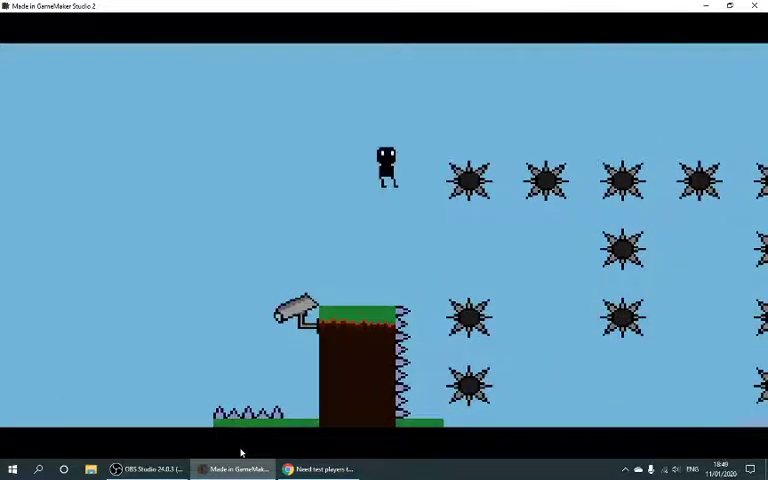
pyautogui.press('space')
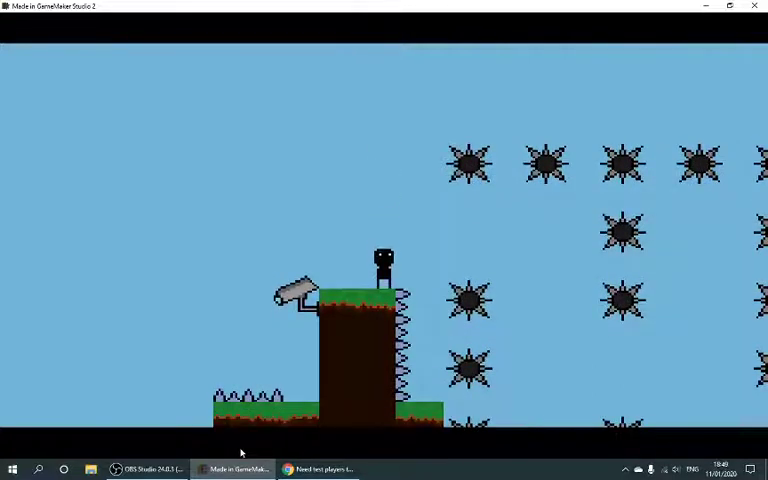
# Jump past the spiked edge, across the grass platforms and spike balls into the next room
pyautogui.press('space')
pyautogui.press('Right')
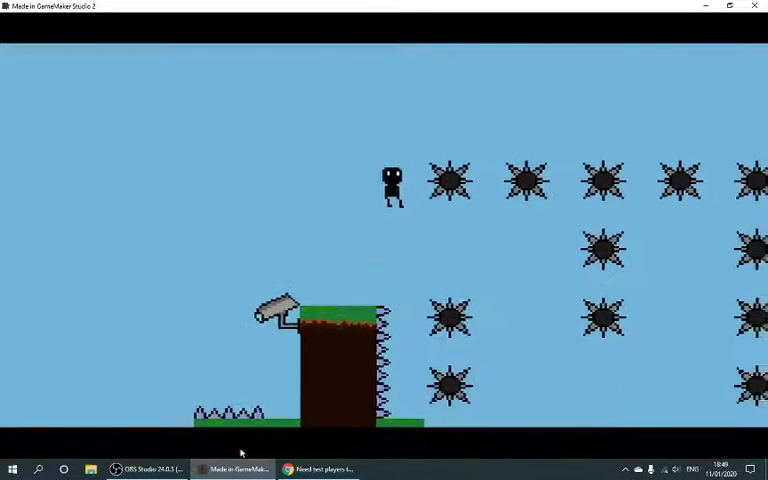
pyautogui.press('space')
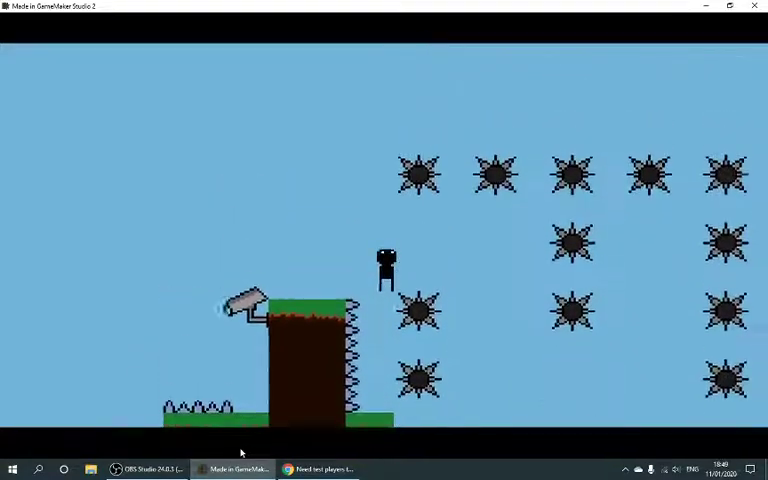
pyautogui.press('Right')
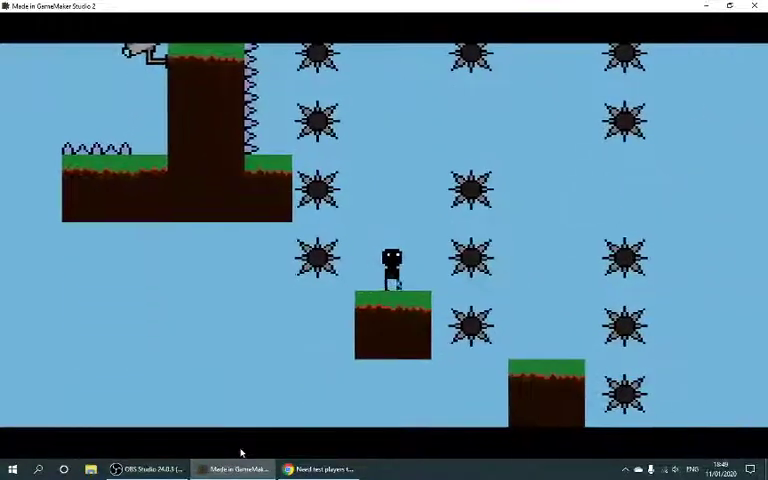
pyautogui.press('Right')
pyautogui.press('Right')
pyautogui.press('space')
pyautogui.press('Right')
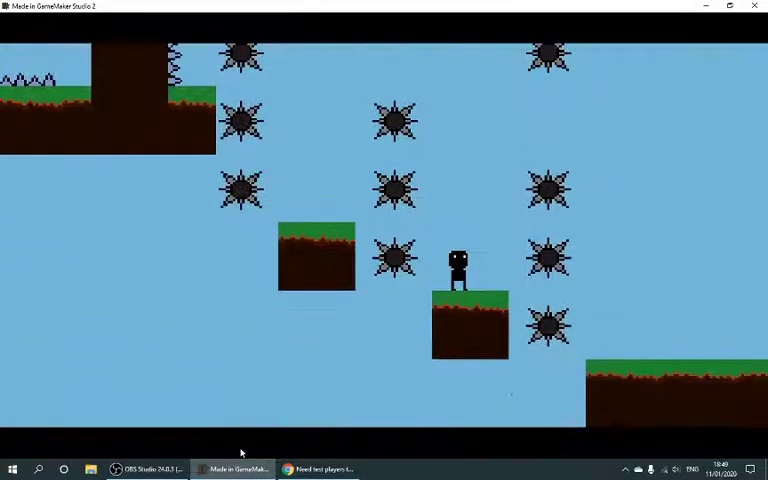
pyautogui.press('space')
pyautogui.press('Right')
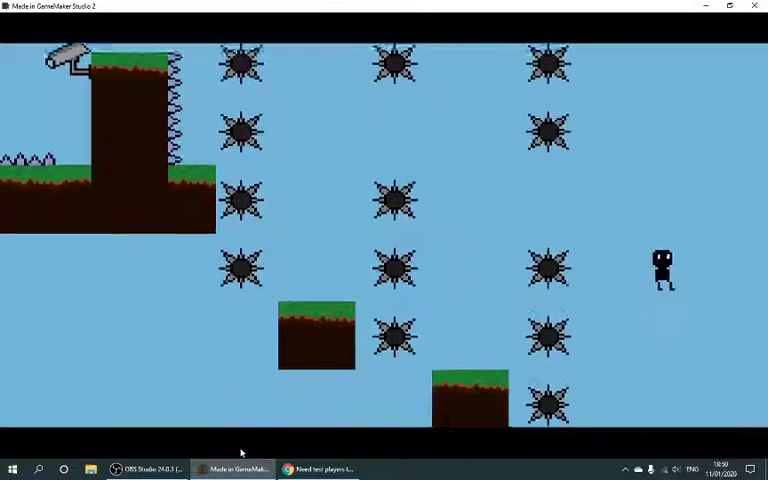
pyautogui.press('Right')
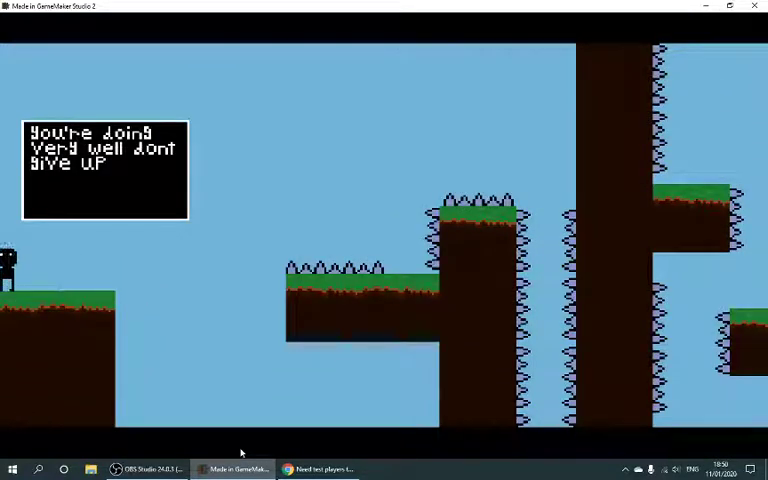
# Jump across the first gap, past the spiked pillar, toward the spiked wall
pyautogui.press('space')
pyautogui.press('Right')
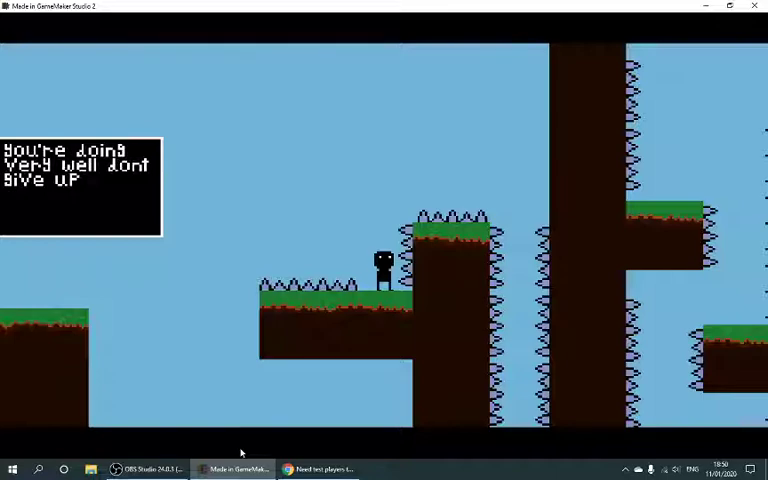
pyautogui.press('space')
pyautogui.press('Right')
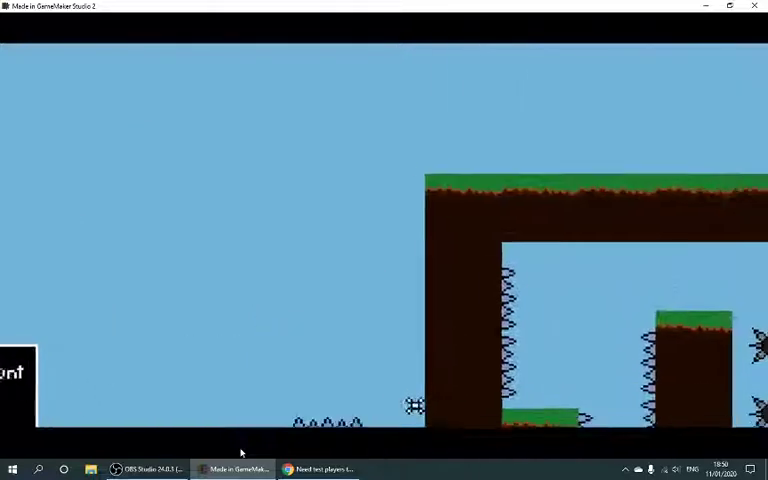
pyautogui.press('space')
pyautogui.press('Right')
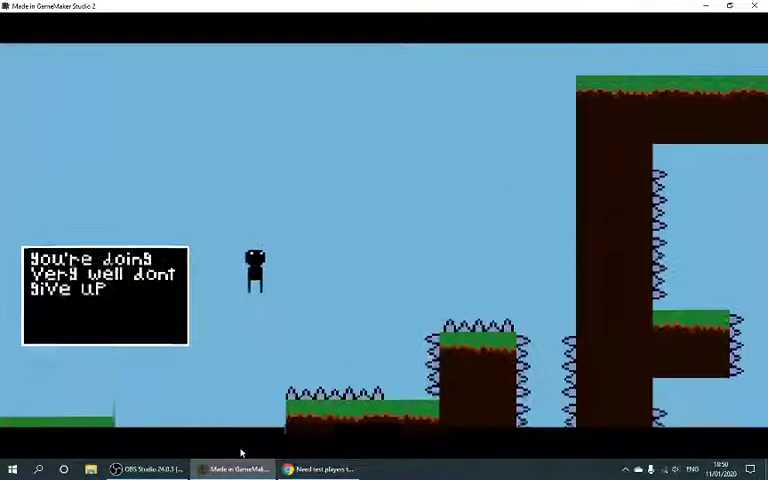
pyautogui.press('space')
pyautogui.press('Right')
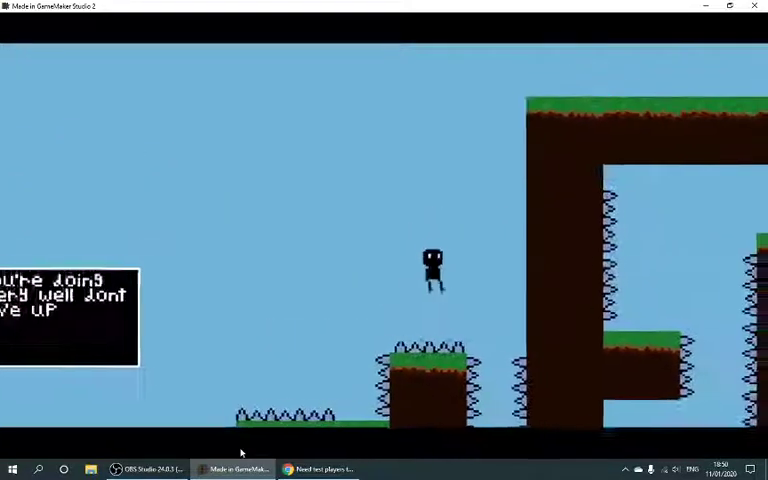
# Drop down the shaft, cross its floor and hop up the first grass ledges
pyautogui.press('Right')
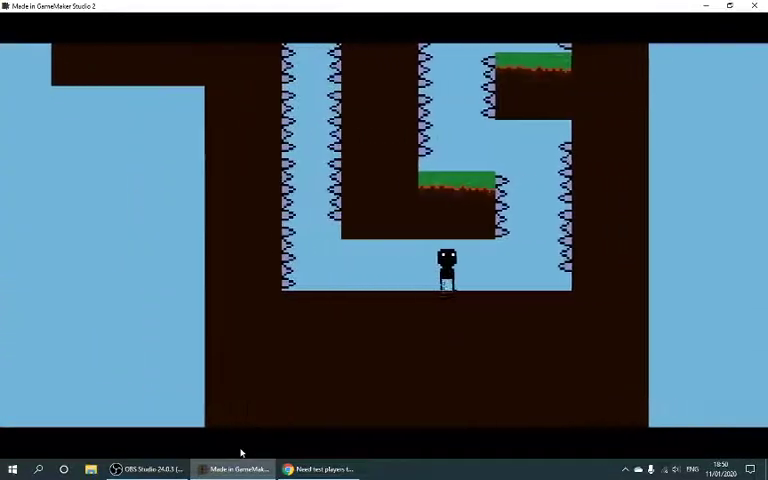
pyautogui.press('Right')
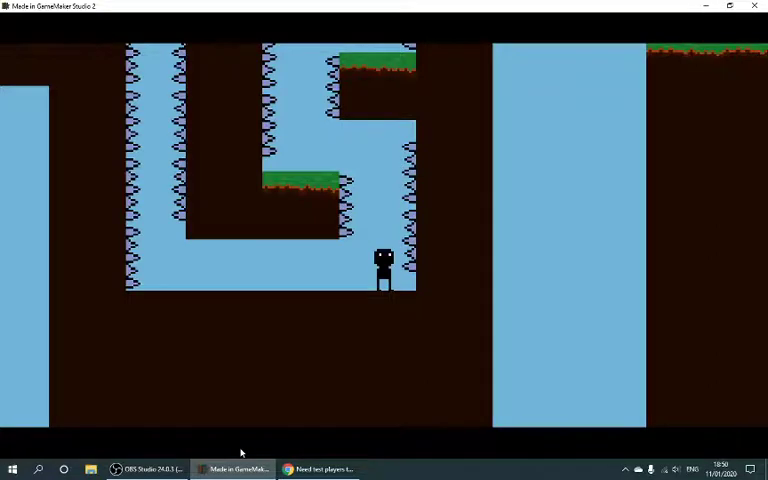
pyautogui.press('Up')
pyautogui.press('Left')
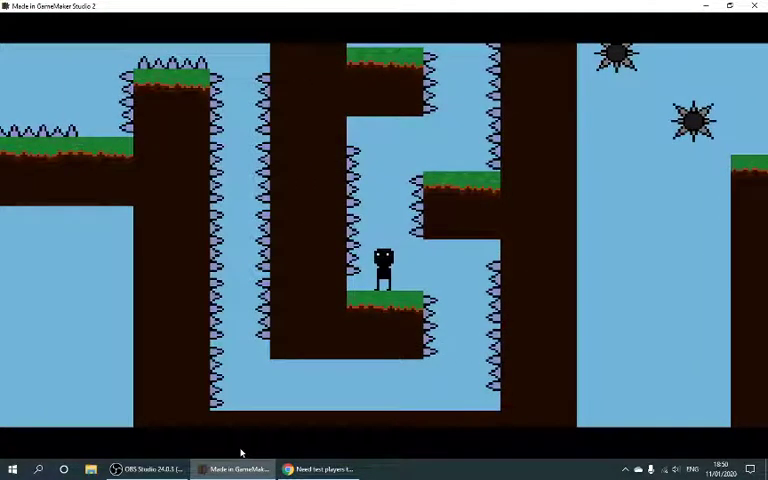
pyautogui.press('Up')
pyautogui.press('Right')
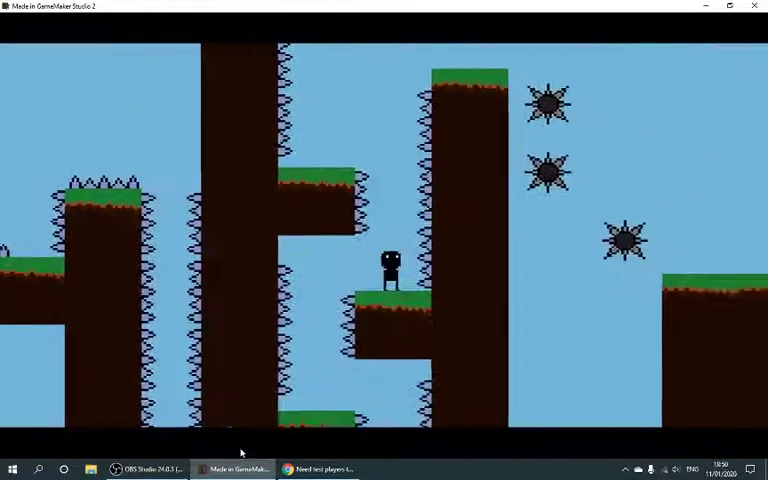
# Climb to the higher ledge and tall pillar, then walk into the next room
pyautogui.press('Up')
pyautogui.press('Left')
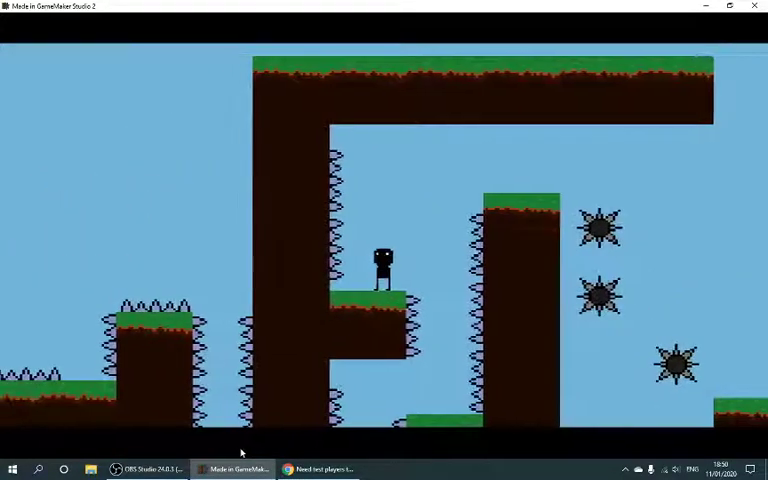
pyautogui.press('Up')
pyautogui.press('Right')
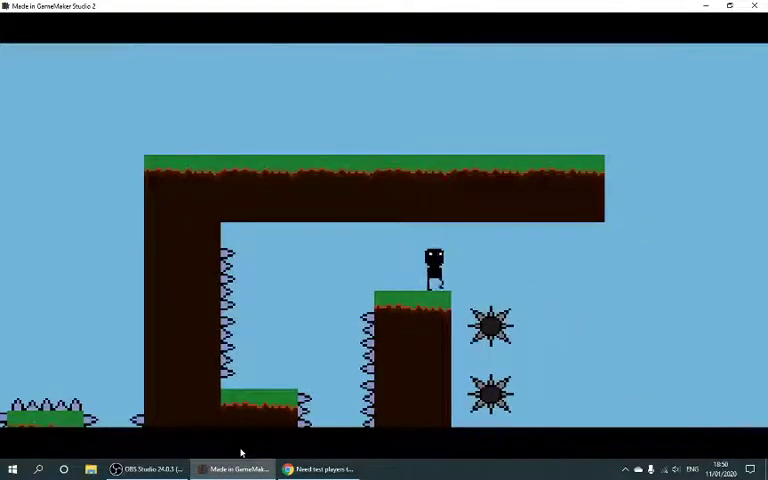
pyautogui.press('Right')
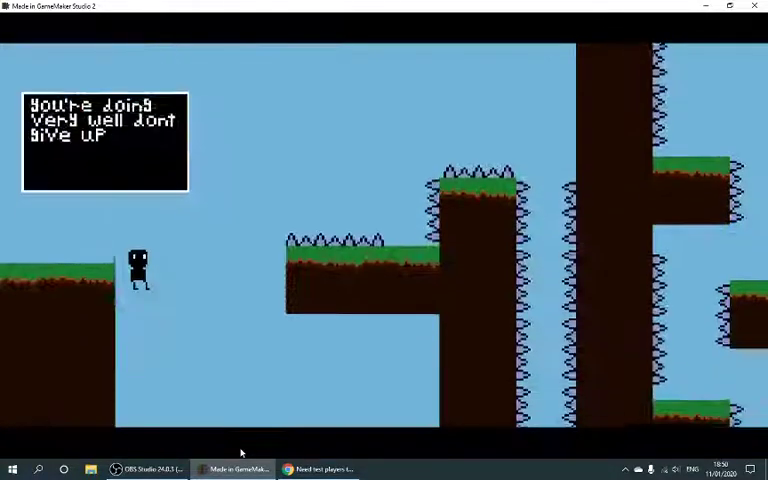
# Hop via the grassy ledge and middle platform past the spiked pillars into the corridor
pyautogui.press('Up')
pyautogui.press('Left')
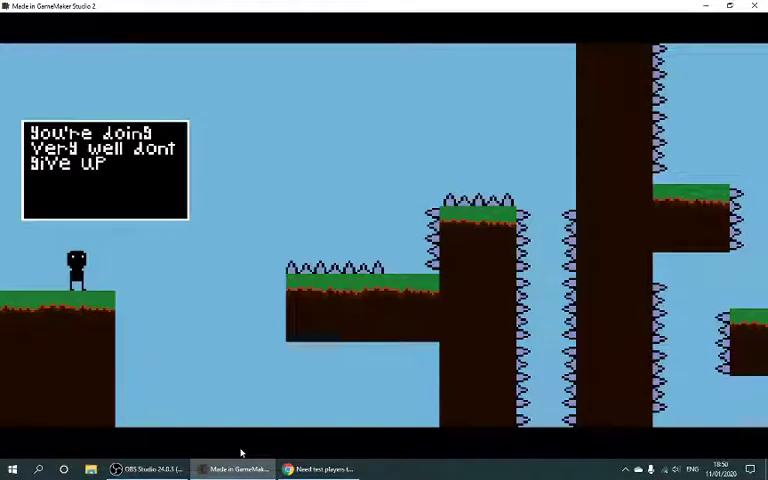
pyautogui.press('Up')
pyautogui.press('Right')
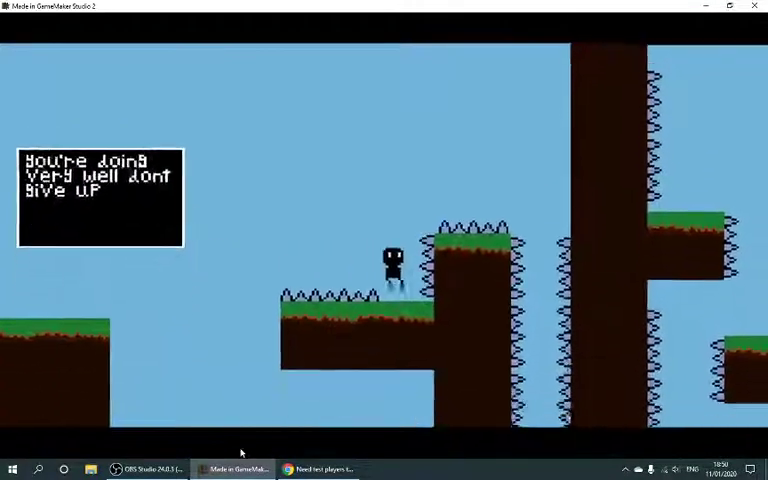
pyautogui.press('Up')
pyautogui.press('Right')
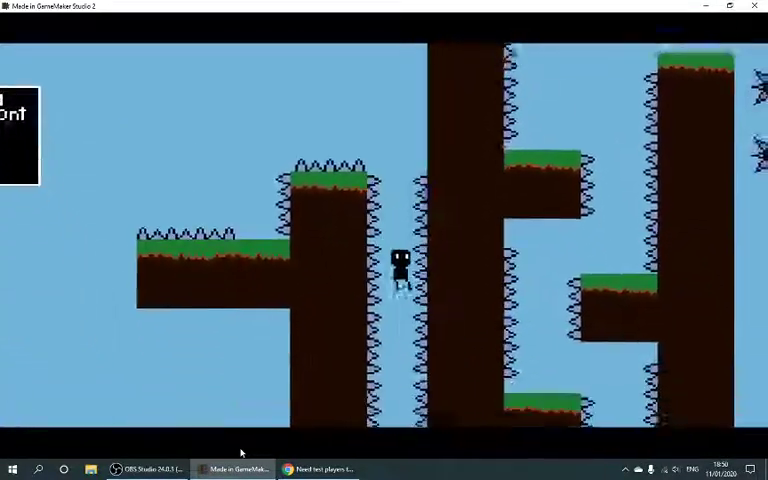
pyautogui.press('Right')
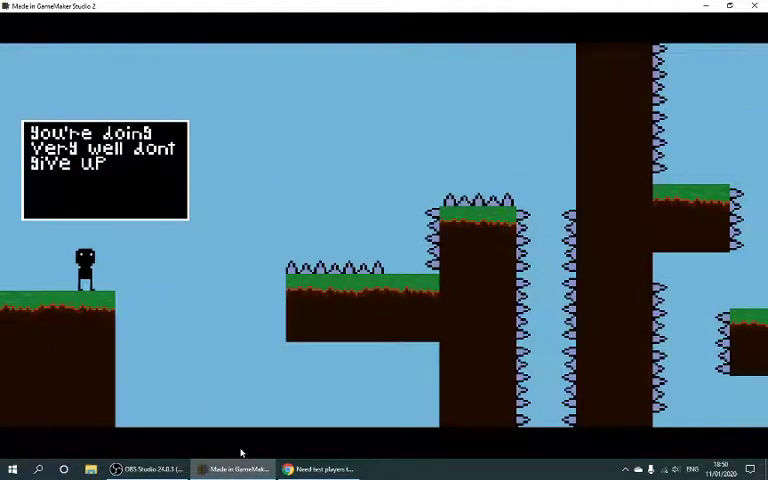
# Head for the gap, respawn, then jump onto the middle platform and over the spikes
pyautogui.press('Right')
pyautogui.press('Right')
pyautogui.press('Right')
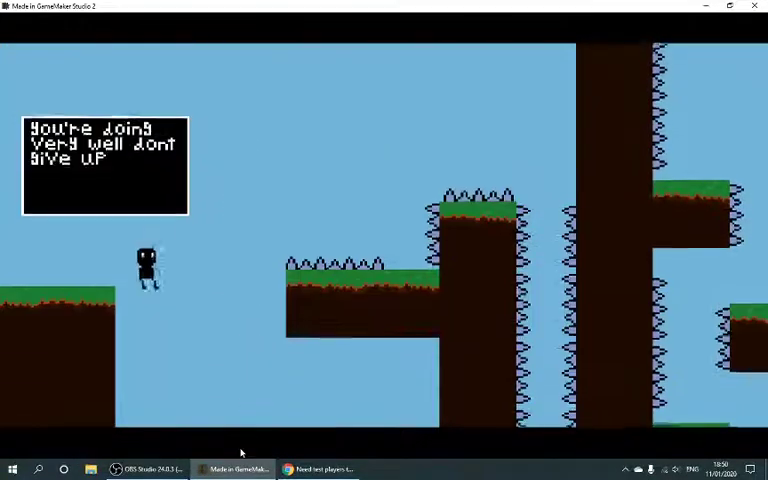
pyautogui.press('Right')
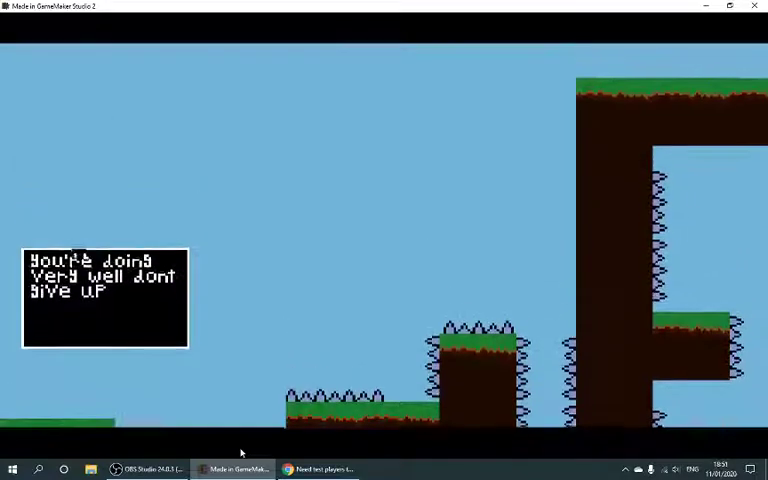
pyautogui.press('Right')
pyautogui.press('space')
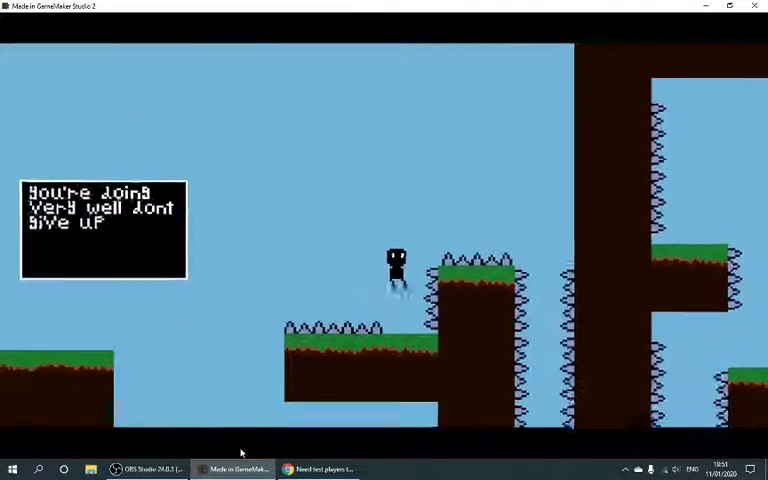
pyautogui.press('space')
pyautogui.press('Right')
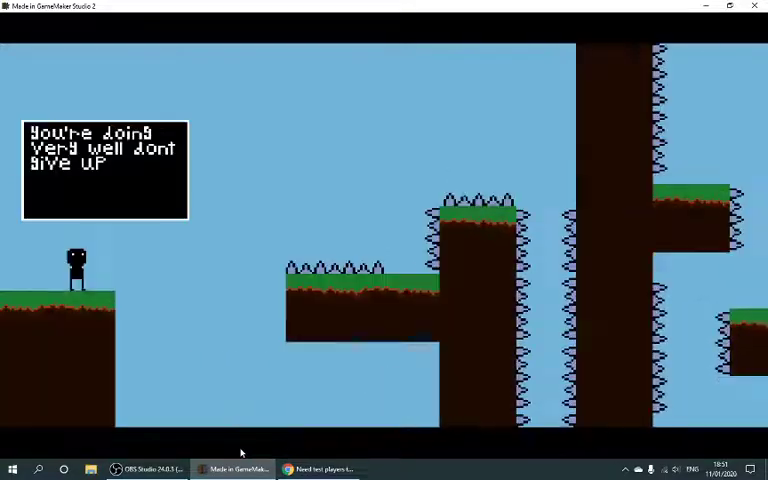
# Leave the starting ledge, land on the middle platform and clear the spiked pillar
pyautogui.press('Right')
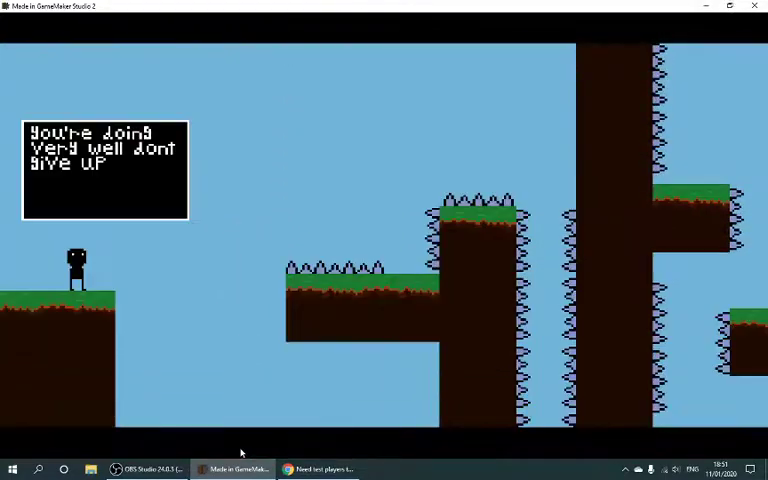
pyautogui.press('space')
pyautogui.press('Right')
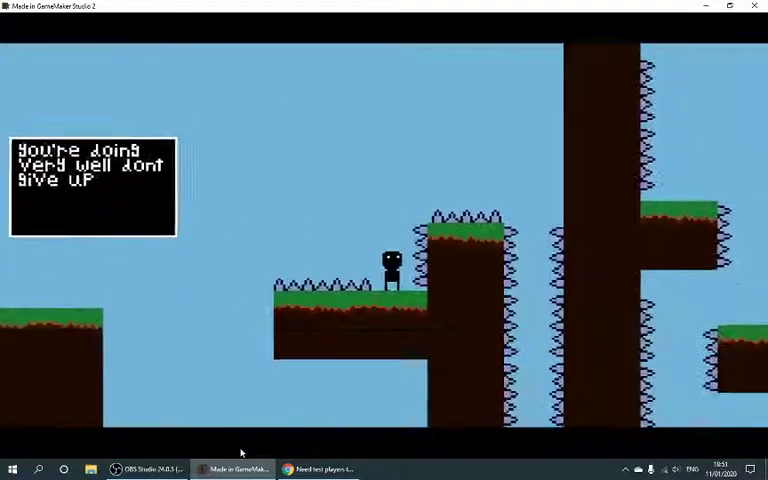
pyautogui.press('space')
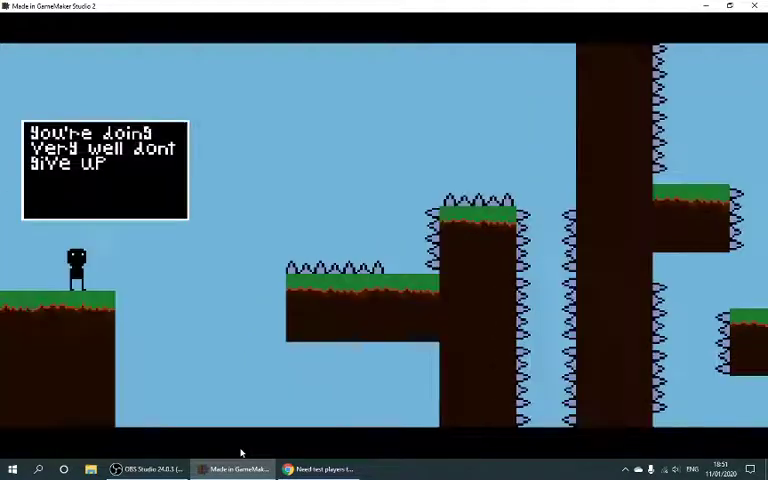
pyautogui.press('space')
pyautogui.press('Right')
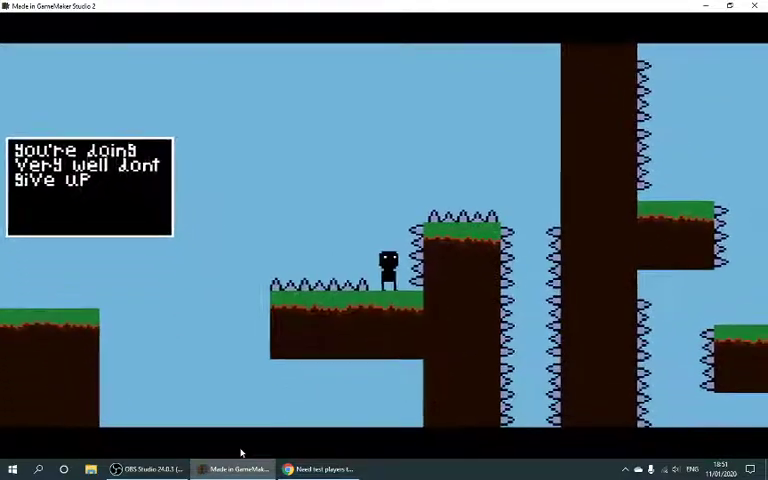
pyautogui.press('space')
pyautogui.press('Right')
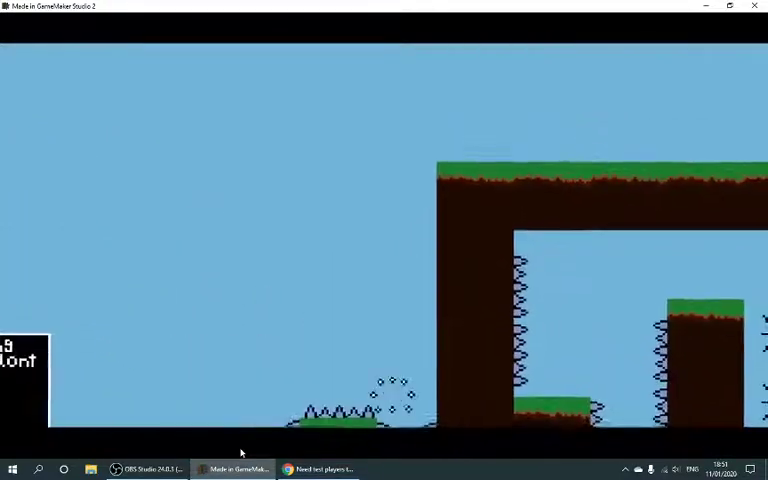
# After respawning, jump right again and land on the middle spiked platform
pyautogui.press('space')
pyautogui.press('Right')
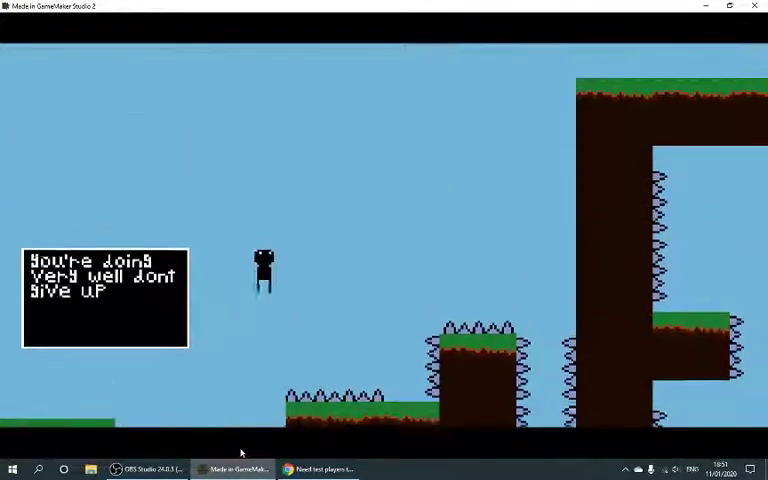
pyautogui.press('Right')
pyautogui.press('space')
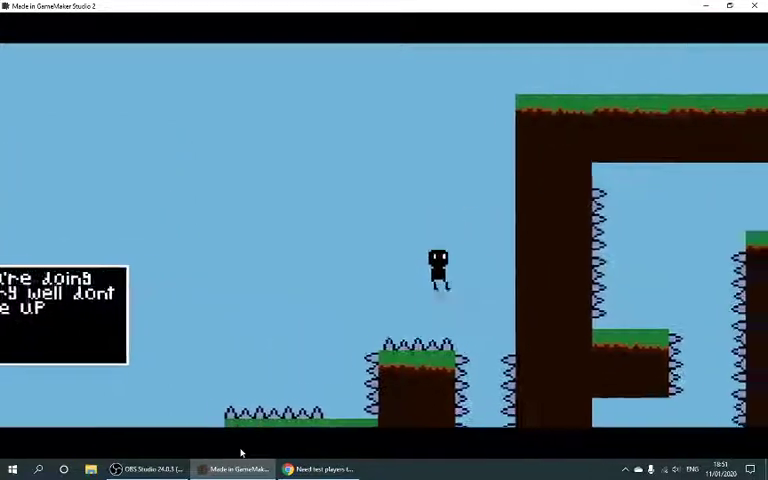
pyautogui.press('Right')
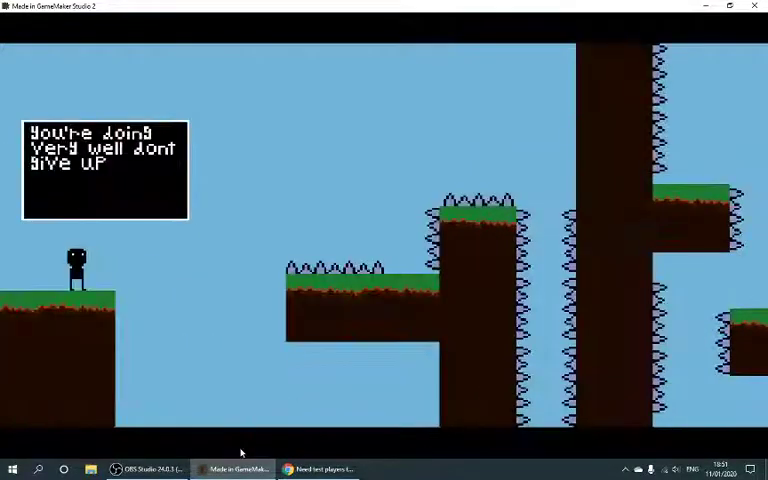
pyautogui.press('Right')
pyautogui.press('Right')
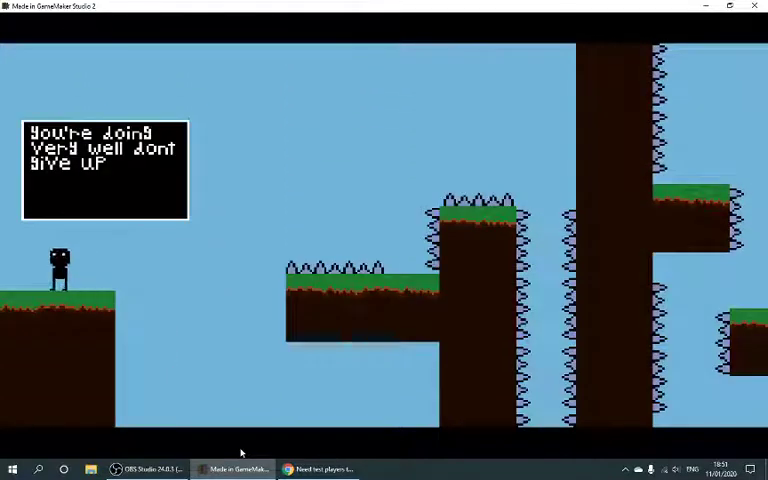
pyautogui.press('Right')
pyautogui.press('space')
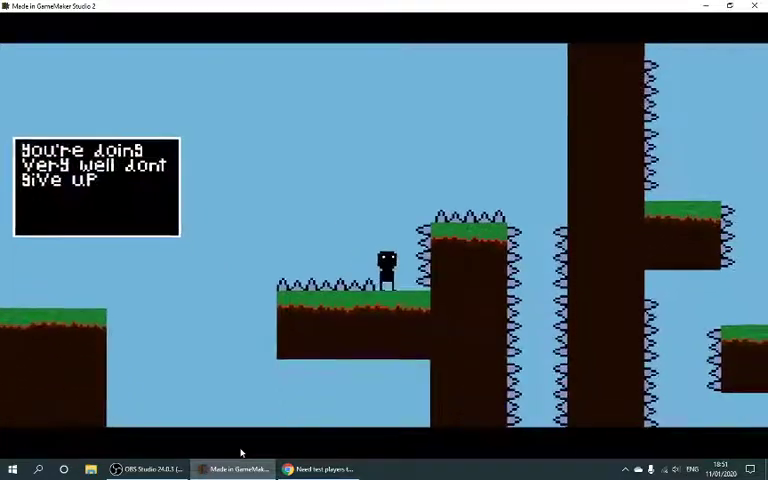
# Clear the spiked pillars, cross the floor and land on the spiked platform
pyautogui.press('Right')
pyautogui.press('space')
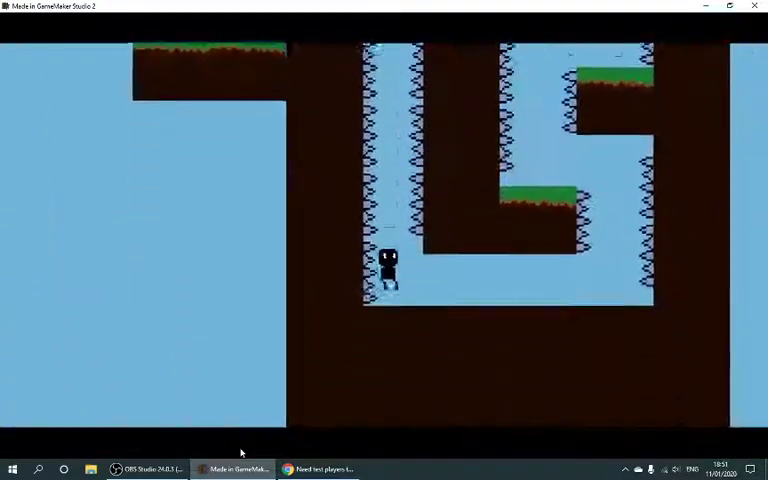
pyautogui.press('Right')
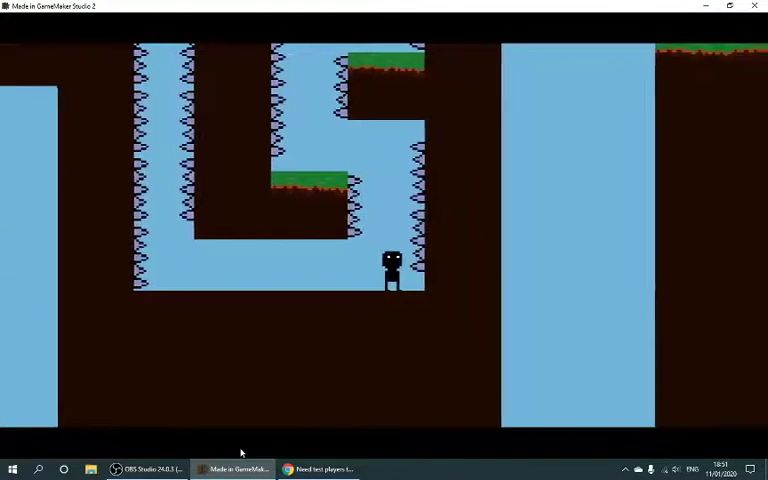
pyautogui.press('Right')
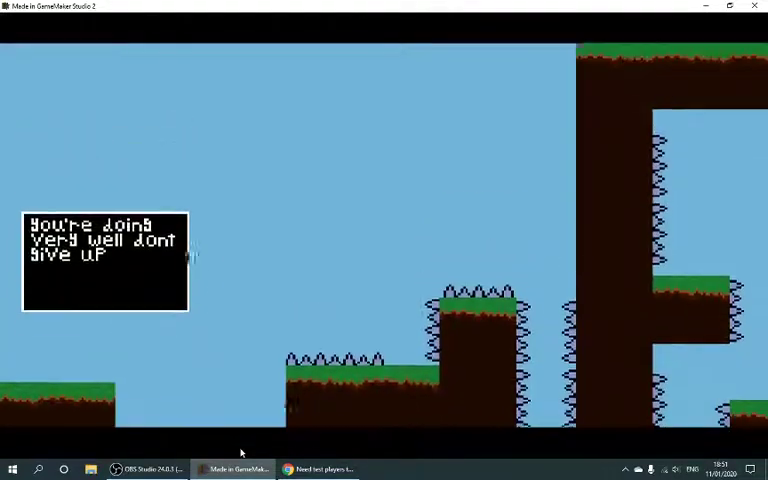
pyautogui.press('Right')
pyautogui.press('space')
pyautogui.press('space')
# Run past the spiked pillar into the shaft and jump to the higher right ledge
pyautogui.press('Right')
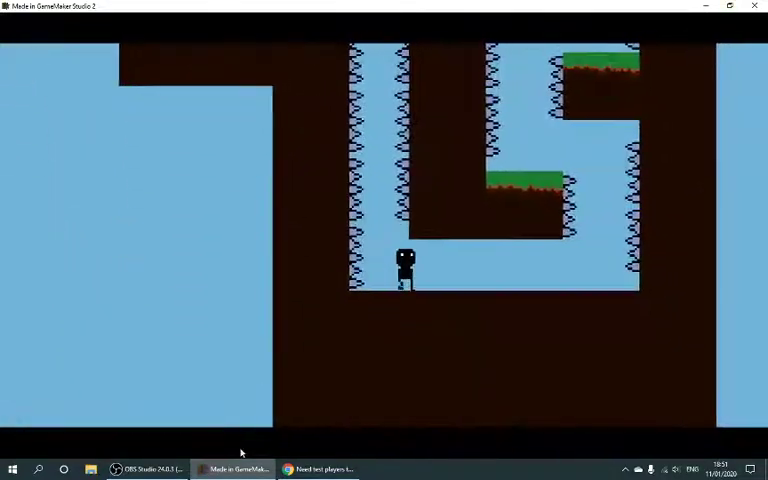
pyautogui.press('Right')
pyautogui.press('space')
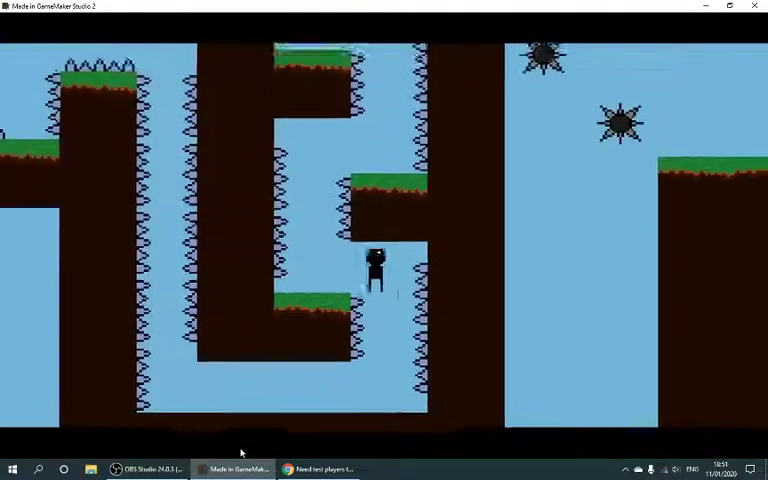
pyautogui.press('Right')
pyautogui.press('space')
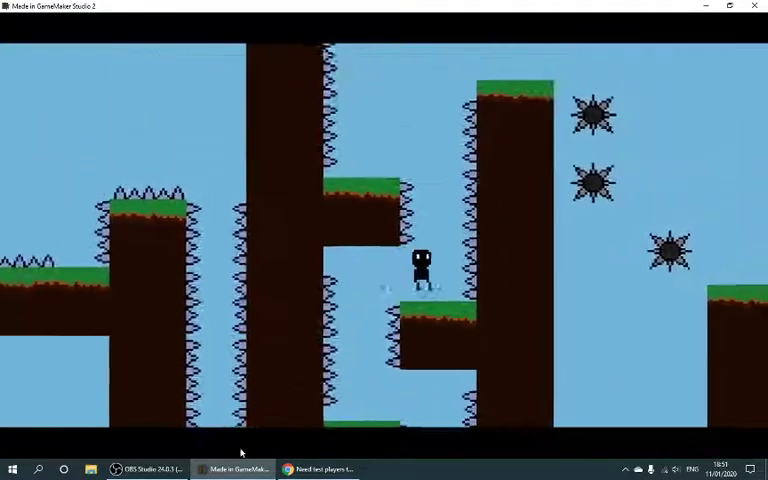
# Climb the left ledge onto the tall pillar and leap off into the next room
pyautogui.press('space')
pyautogui.press('Left')
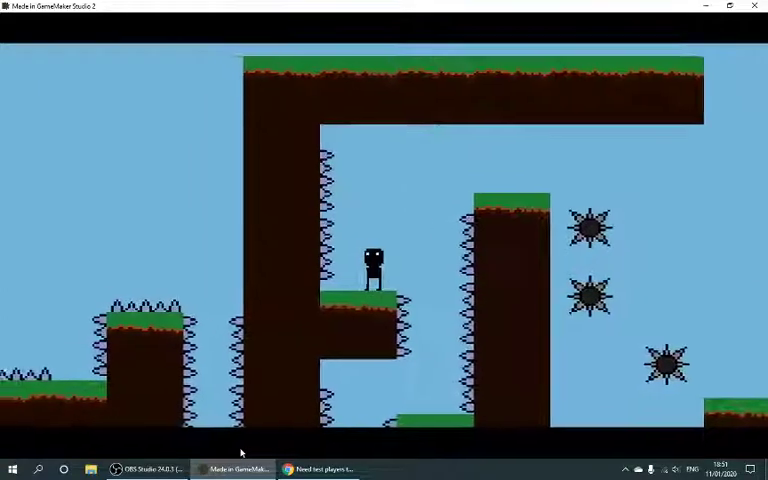
pyautogui.press('space')
pyautogui.press('Right')
pyautogui.press('space')
pyautogui.press('Right')
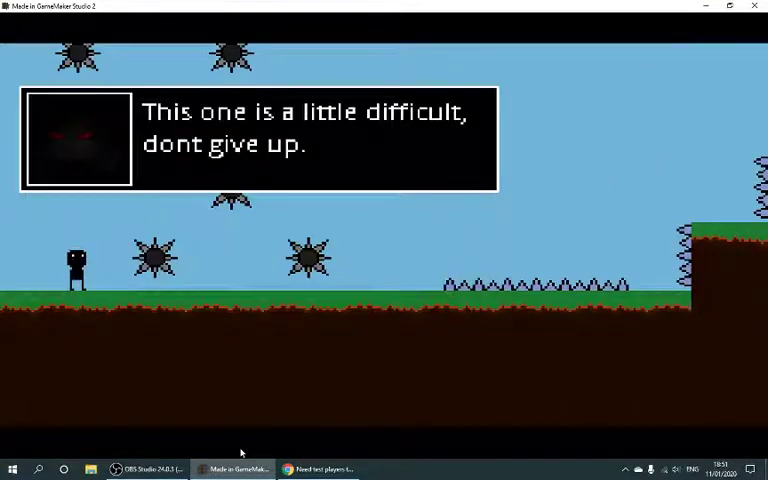
# Dismiss the villain's dialog and jump into the first spike-ball gap
pyautogui.press('space')
pyautogui.press('space')
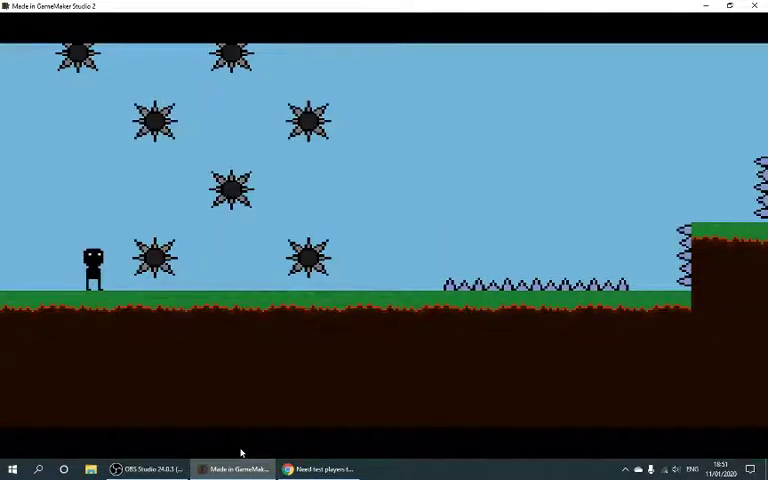
pyautogui.press('space')
pyautogui.press('Right')
pyautogui.press('space')
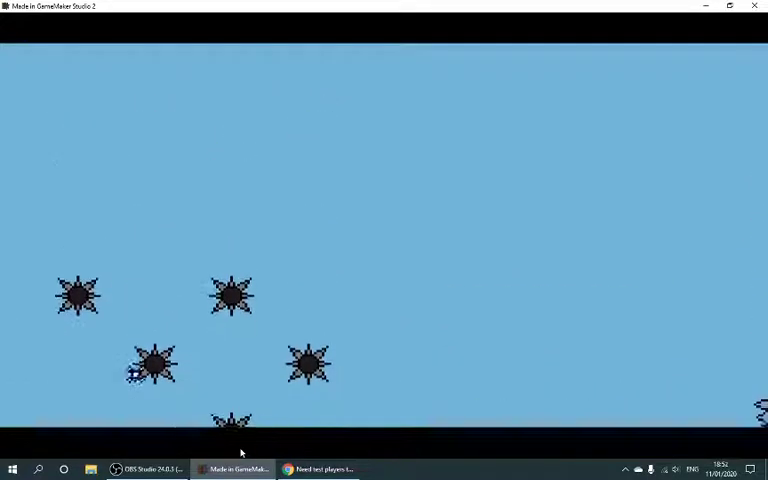
# Dodge the first spike balls and jump right into the spike field
pyautogui.press('space')
pyautogui.press('Left')
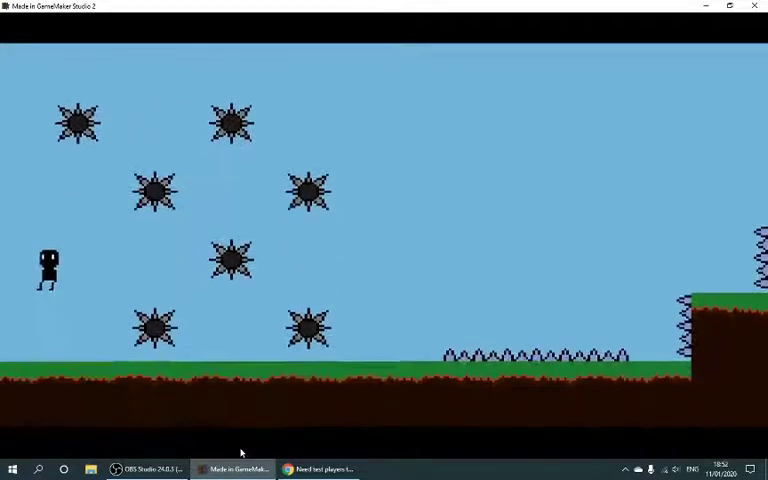
pyautogui.press('space')
pyautogui.press('Right')
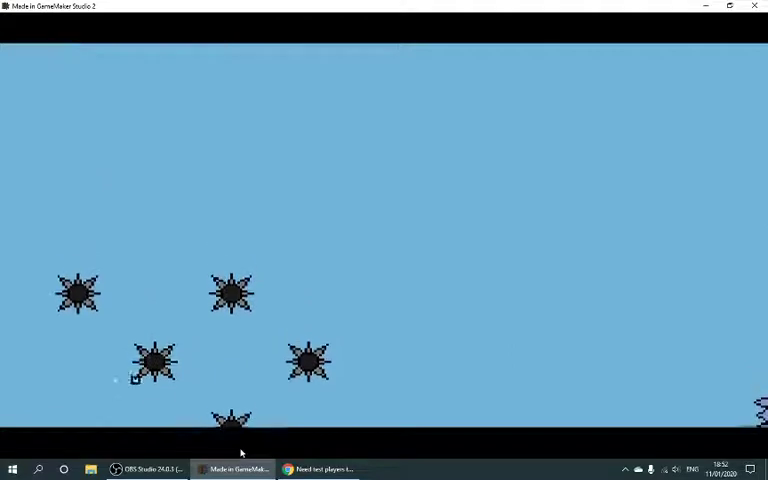
pyautogui.press('space')
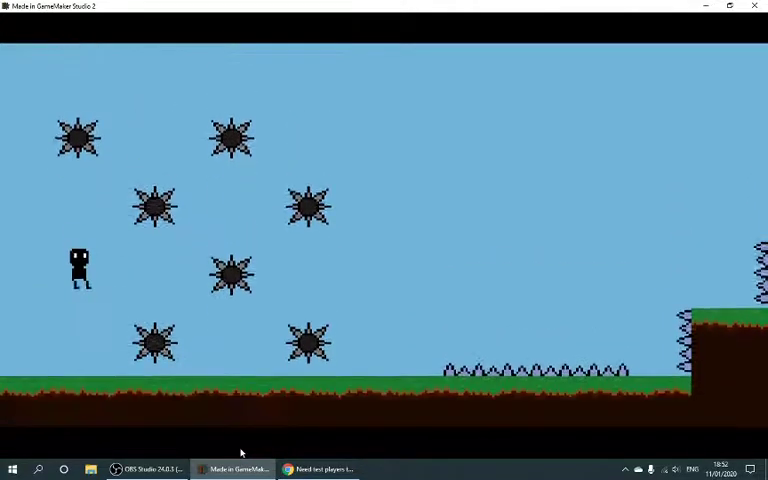
pyautogui.press('space')
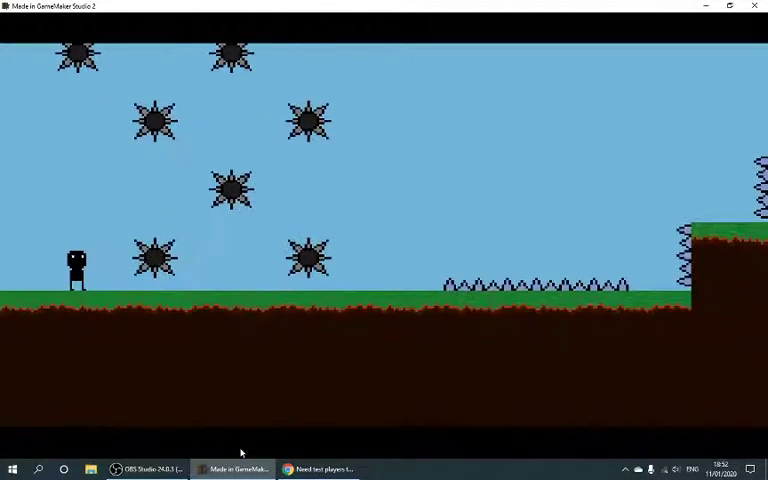
pyautogui.press('space')
pyautogui.press('Right')
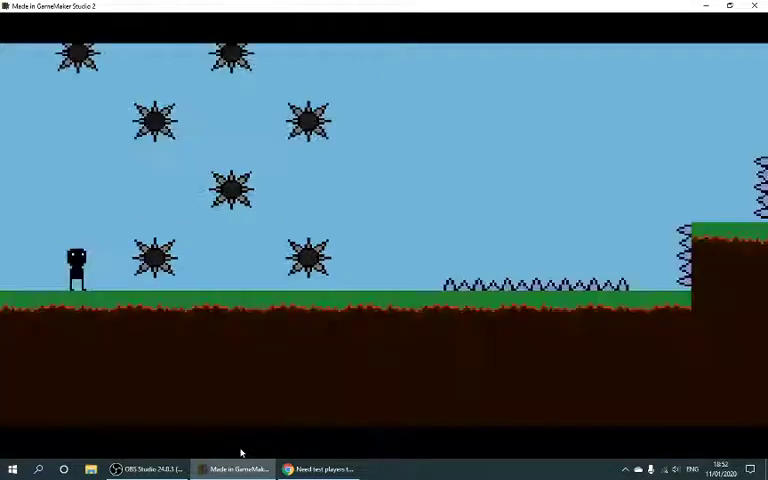
# After respawning, jump up and right through the spike-ball gaps
pyautogui.press('space')
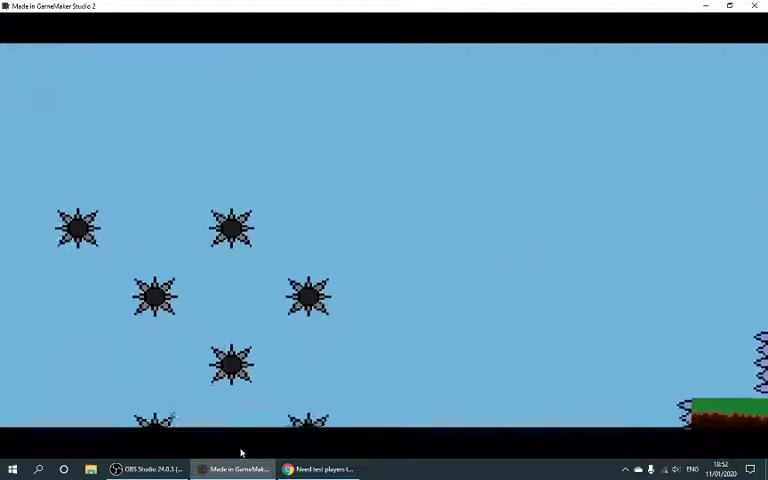
pyautogui.press('space')
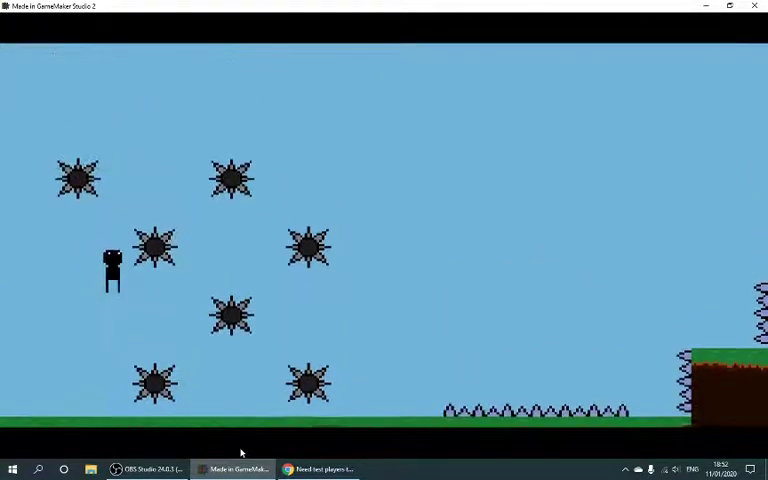
pyautogui.press('Right')
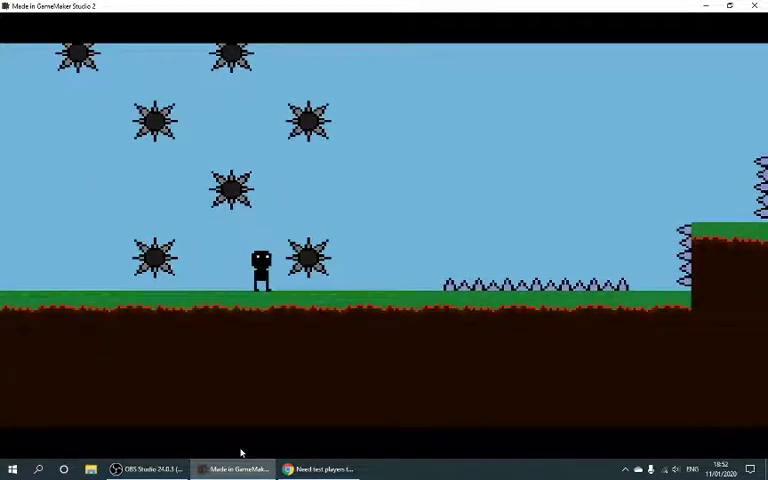
pyautogui.press('space')
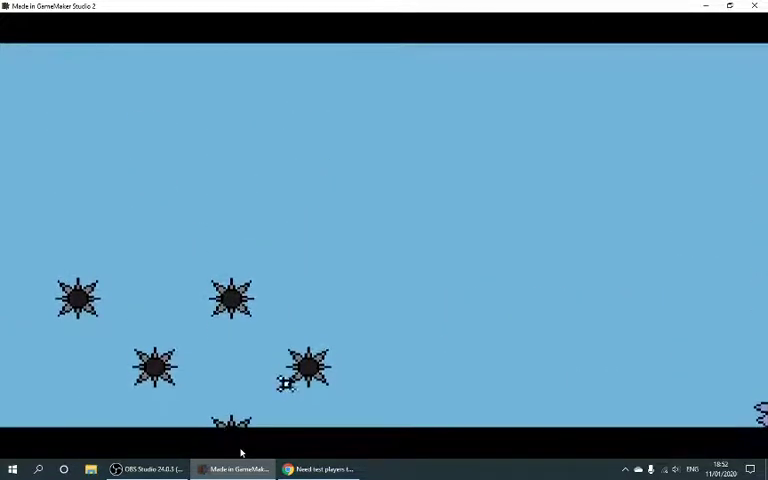
pyautogui.press('space')
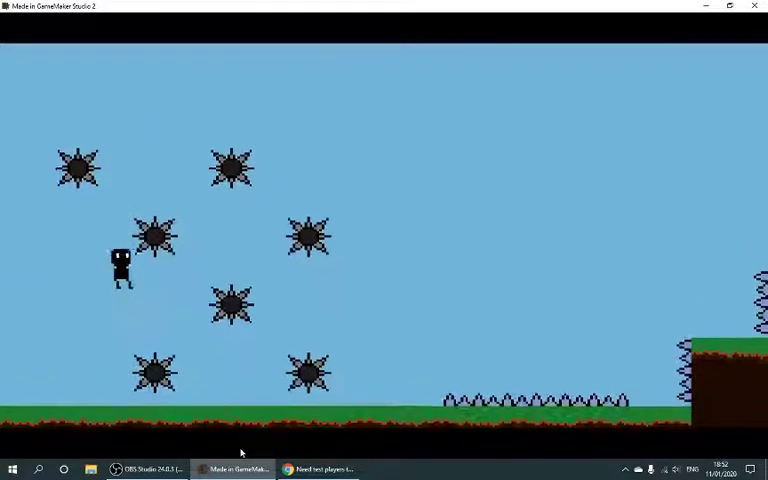
pyautogui.press('Right')
pyautogui.press('space')
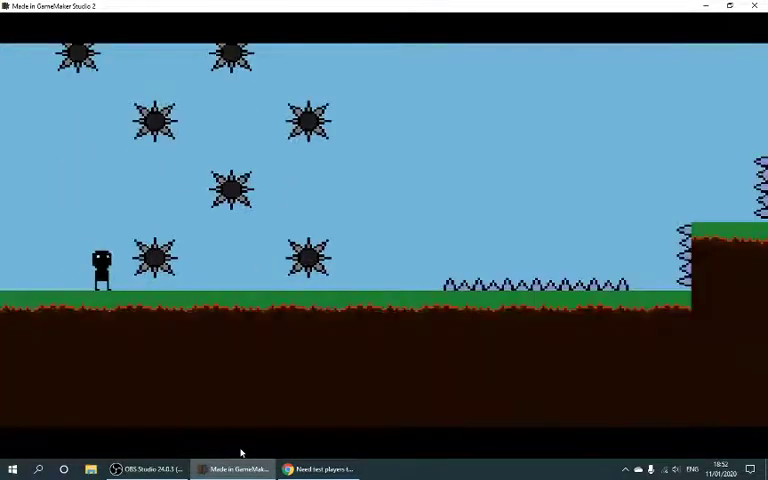
# Work rightward through the spike field, jumping between the floating spike balls
pyautogui.press('space')
pyautogui.press('Right')
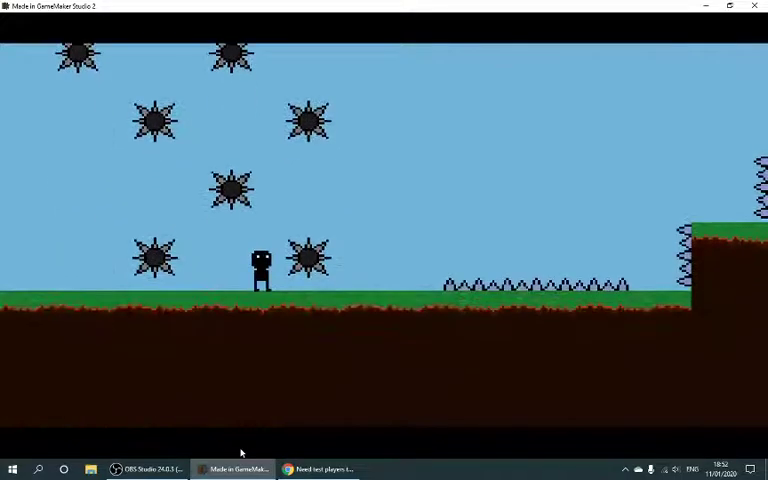
pyautogui.press('space')
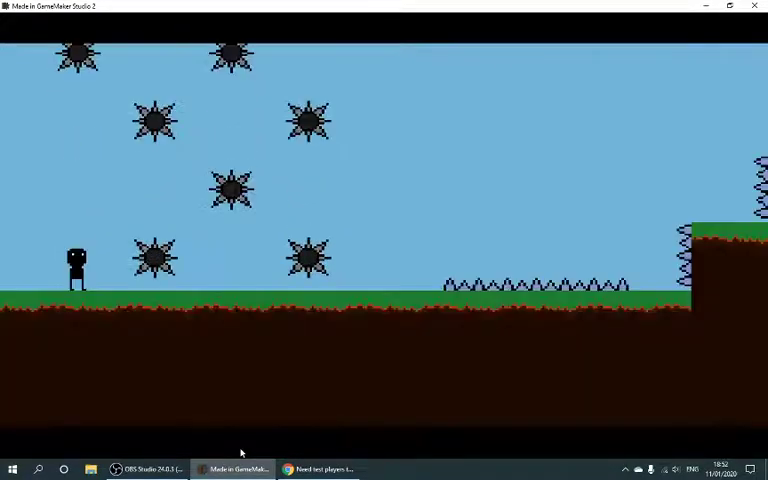
pyautogui.press('space')
pyautogui.press('Right')
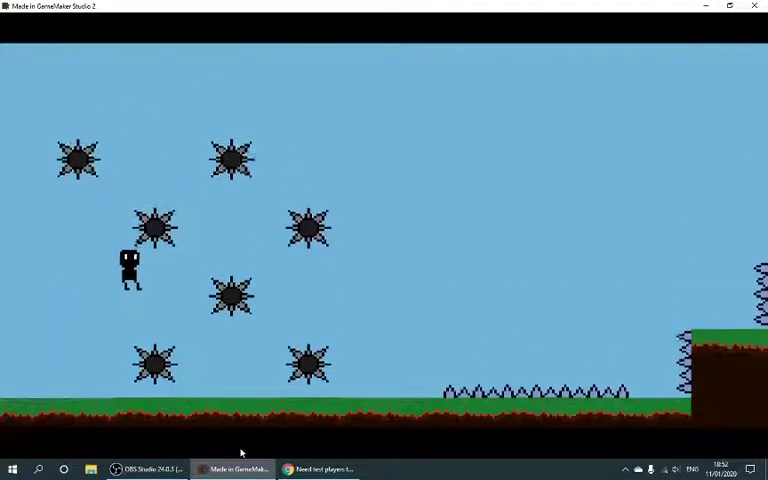
pyautogui.press('space')
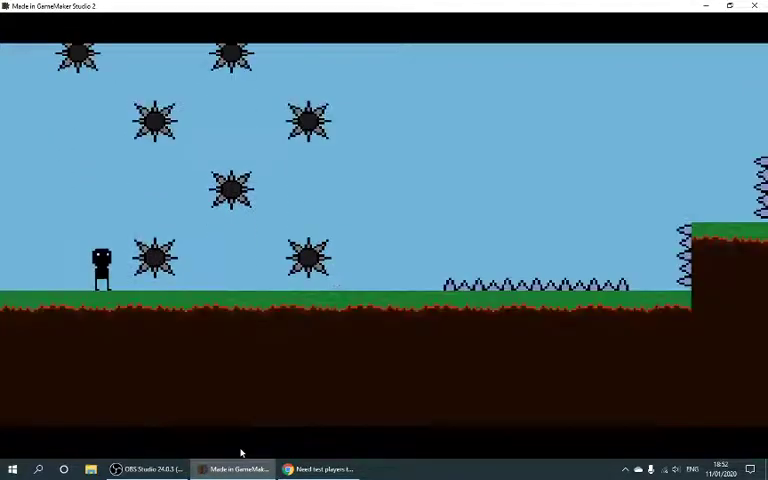
pyautogui.press('space')
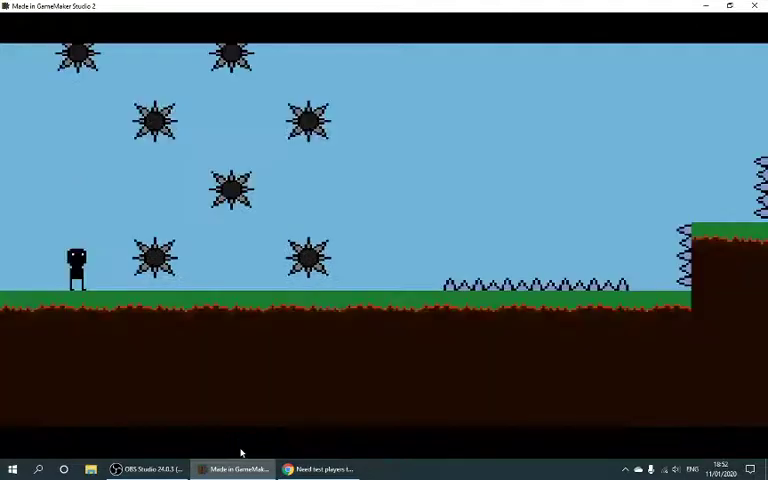
pyautogui.press('space')
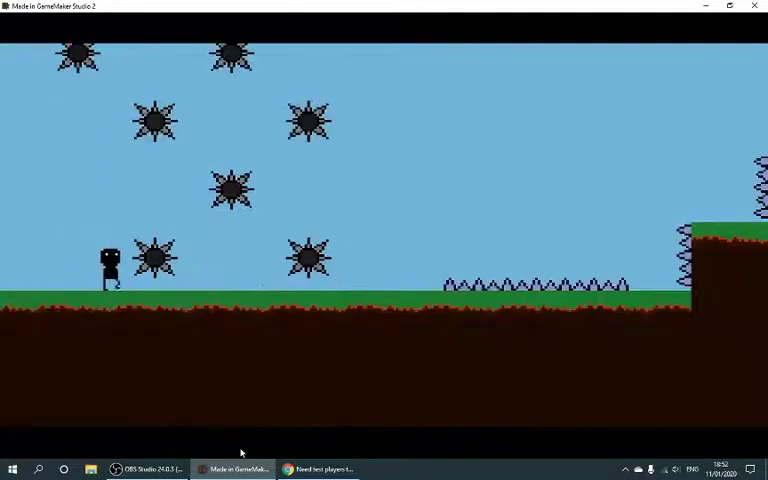
# From the respawn point, land between two spike balls and jump up between them
pyautogui.press('space')
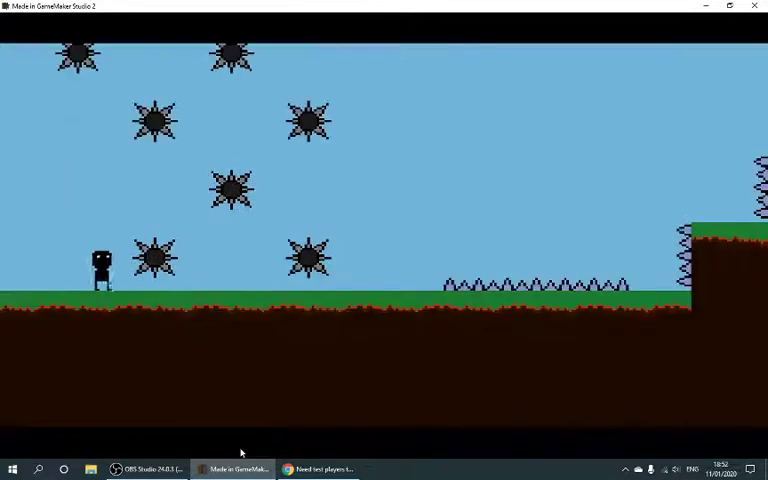
pyautogui.press('space')
pyautogui.press('Right')
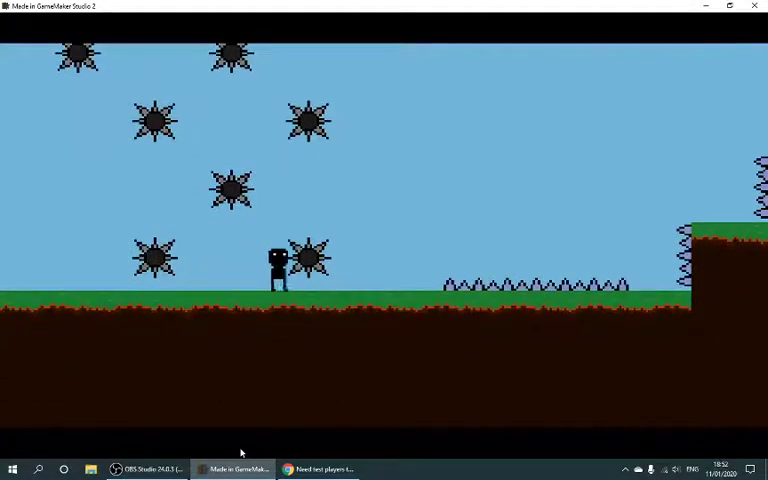
pyautogui.press('space')
pyautogui.press('Right')
pyautogui.press('space')
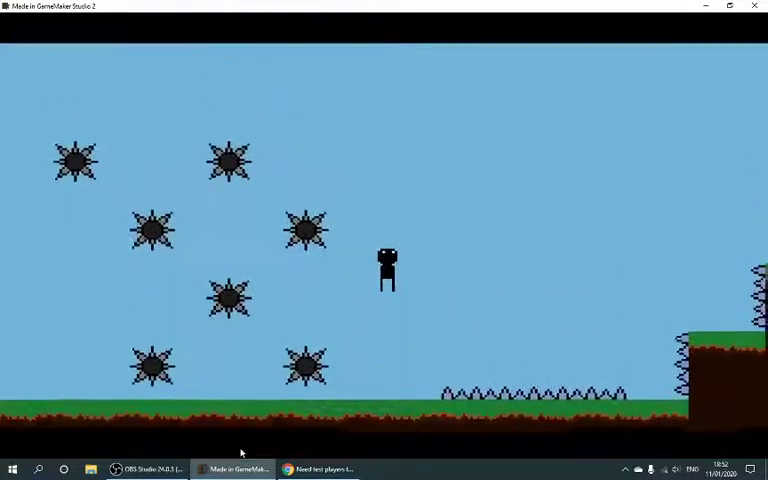
pyautogui.press('Left')
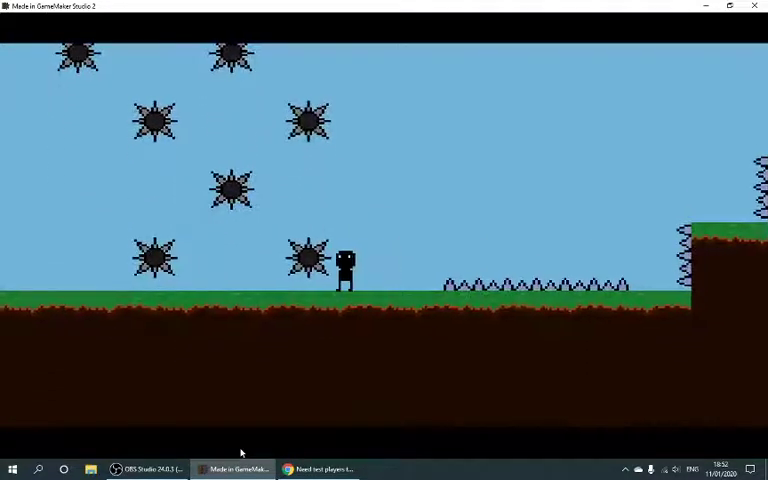
# Climb the raised steps to the tallest platform and leap toward the OVER HERE! sign
pyautogui.press('space')
pyautogui.press('Right')
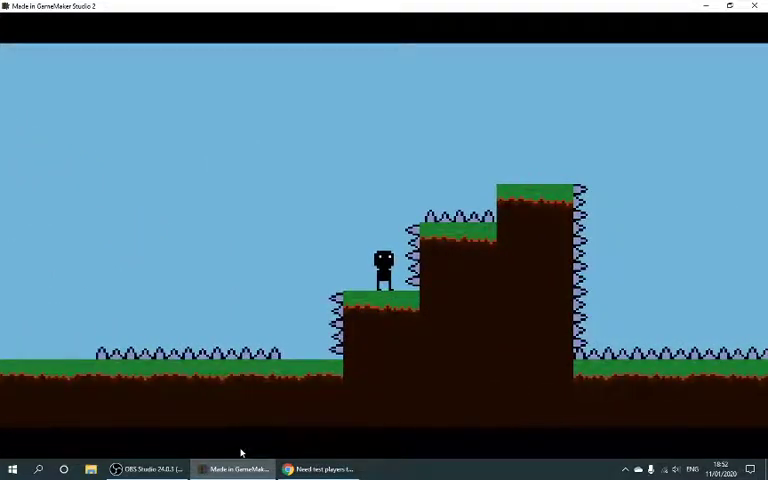
pyautogui.press('space')
pyautogui.press('Right')
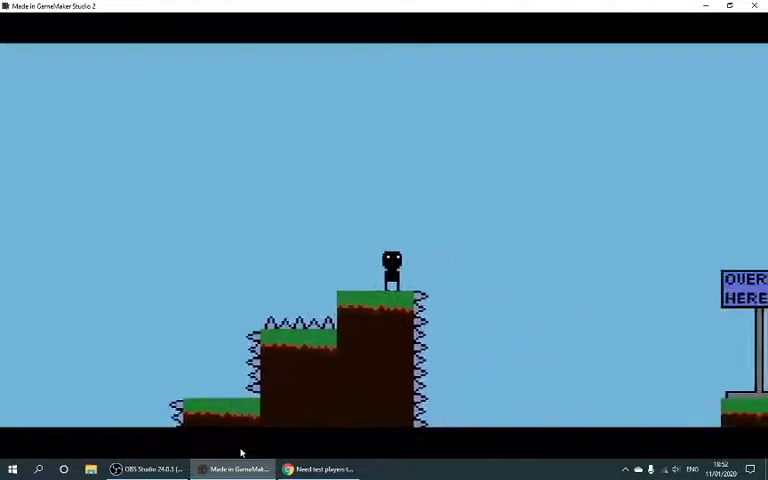
pyautogui.press('Left')
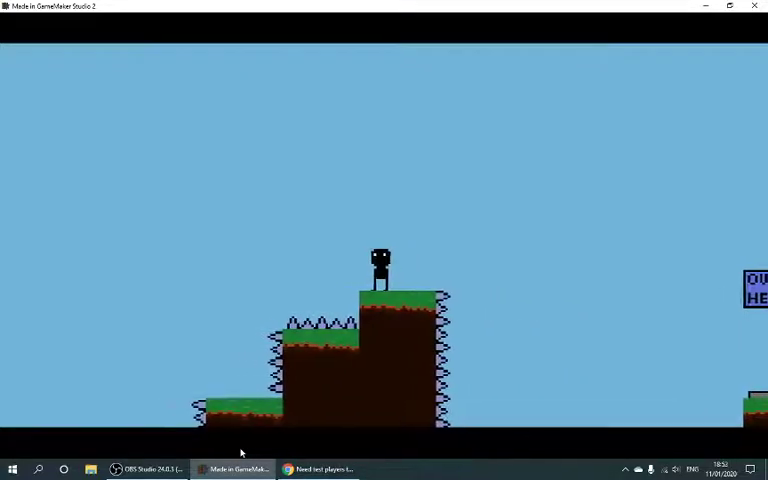
pyautogui.press('space')
pyautogui.press('Right')
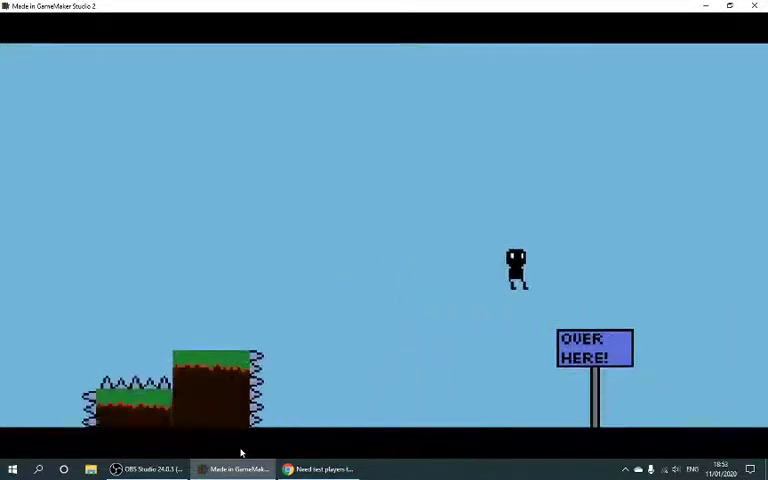
# Enter the next room and jump the first spike ball and first spike row
pyautogui.press('Right')
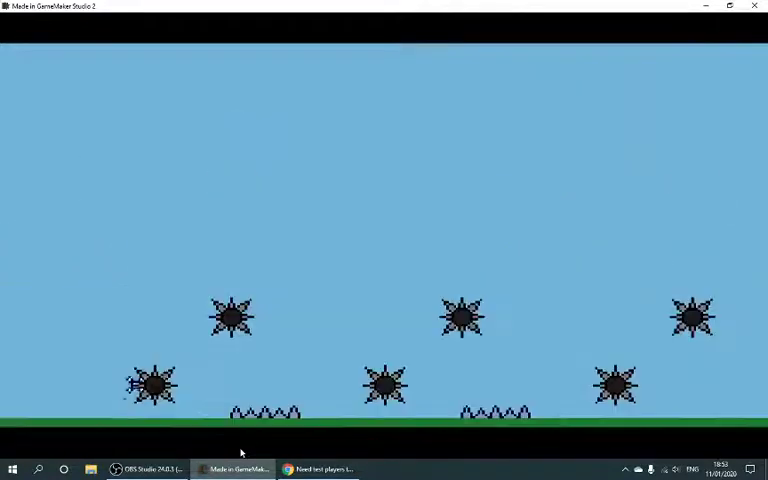
pyautogui.press('Left')
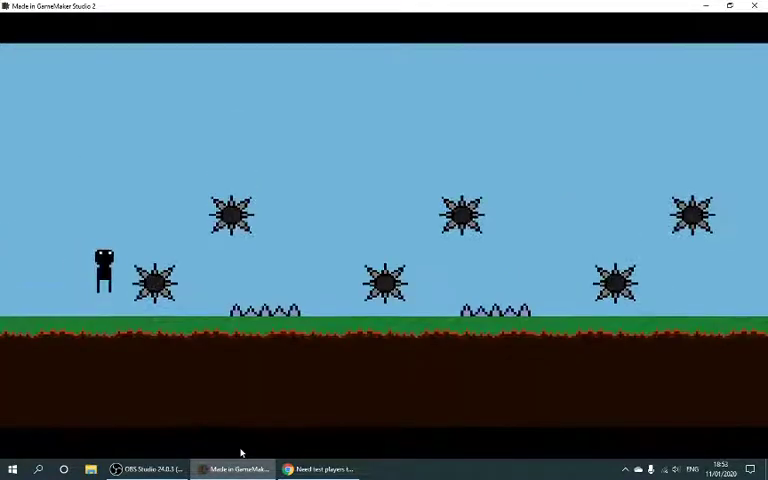
pyautogui.press('Up')
pyautogui.press('Right')
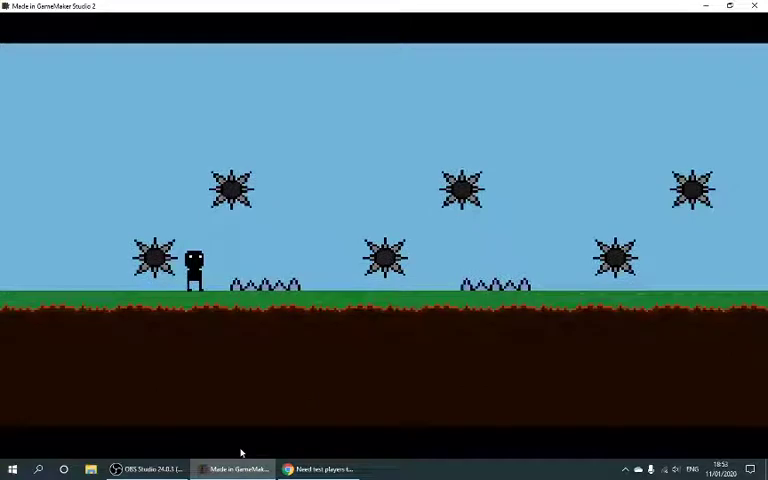
pyautogui.press('Up')
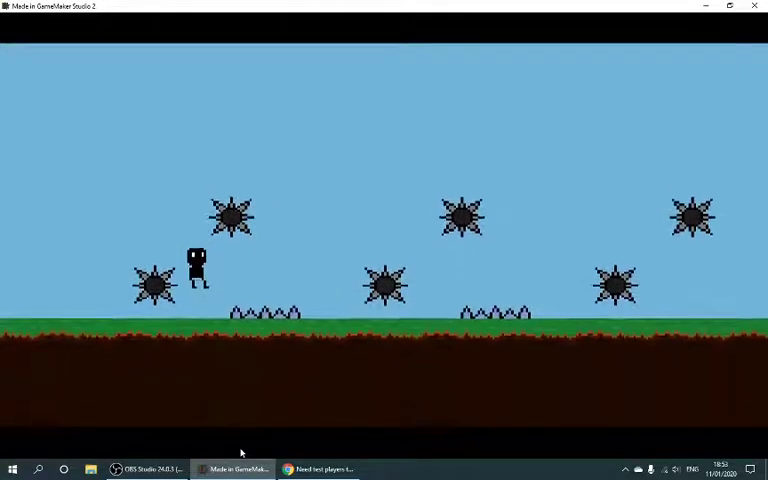
pyautogui.press('Up')
pyautogui.press('Right')
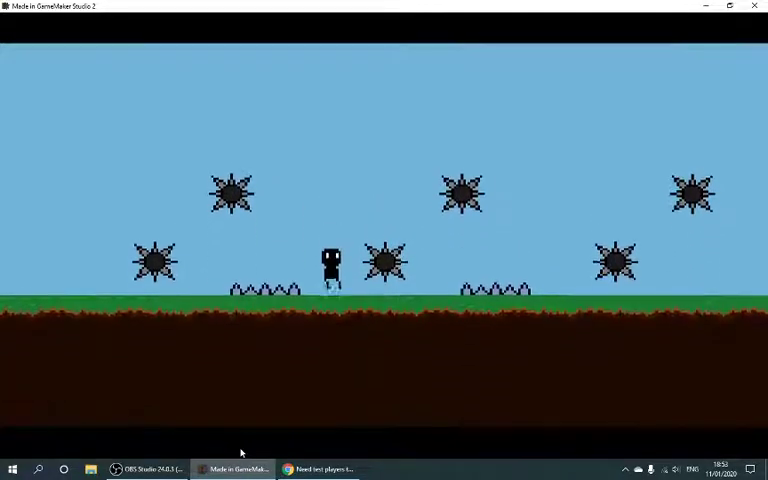
# Try the middle spike ball, die, then respawn and clear the first spike ball again
pyautogui.press('Up')
pyautogui.press('Right')
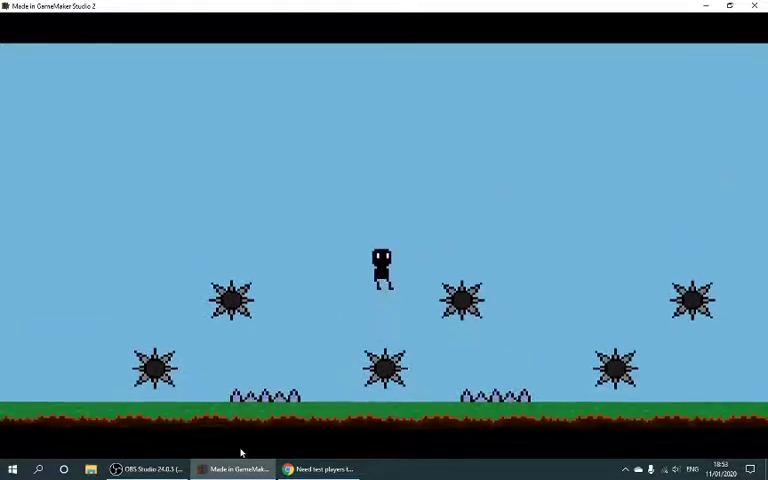
pyautogui.press('Up')
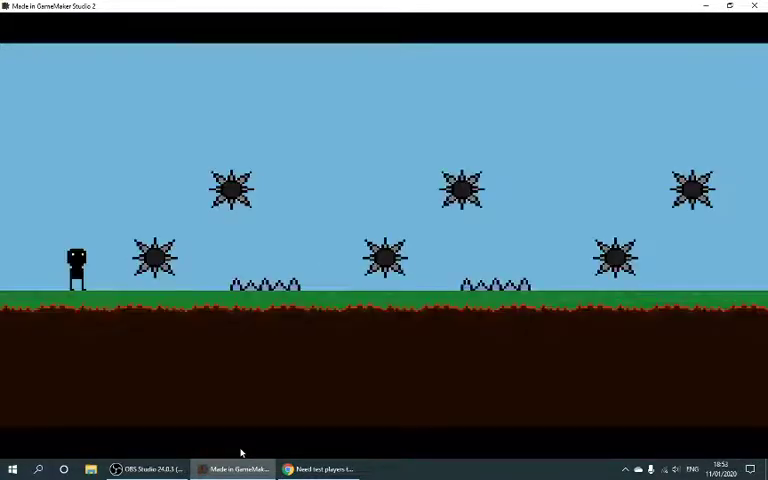
pyautogui.press('Up')
pyautogui.press('Right')
pyautogui.press('Up')
pyautogui.press('Right')
# Jump the spike row and get past the middle spike ball
pyautogui.press('Up')
pyautogui.press('Right')
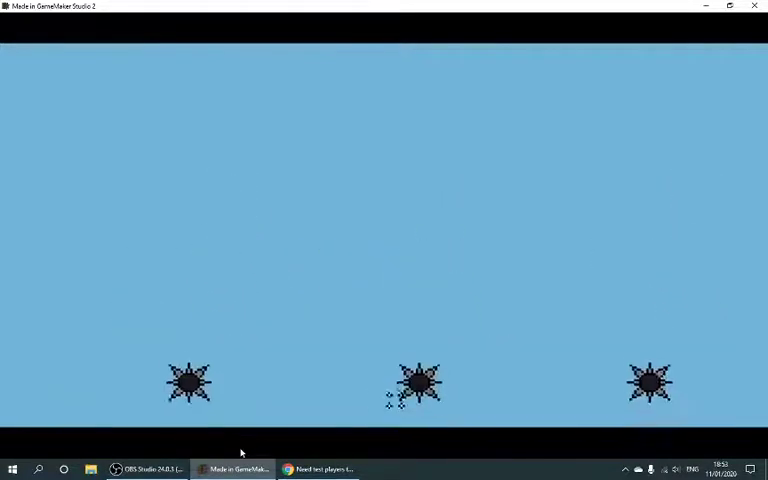
pyautogui.press('Right')
pyautogui.press('Up')
pyautogui.press('Up')
pyautogui.press('Right')
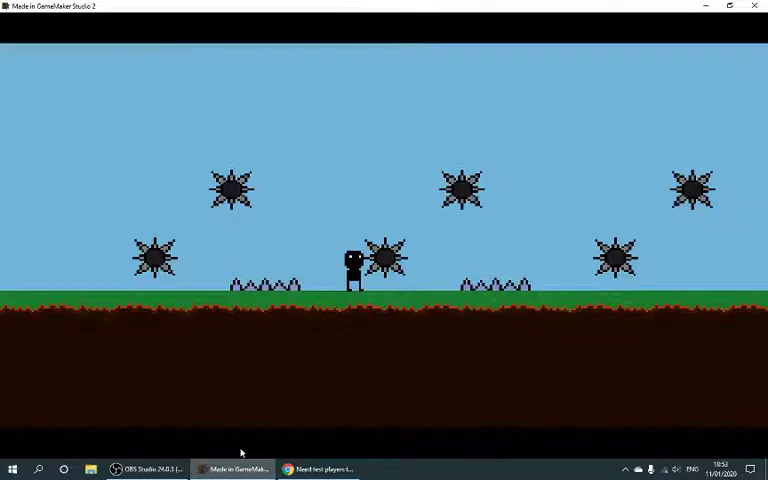
pyautogui.press('Up')
pyautogui.press('Right')
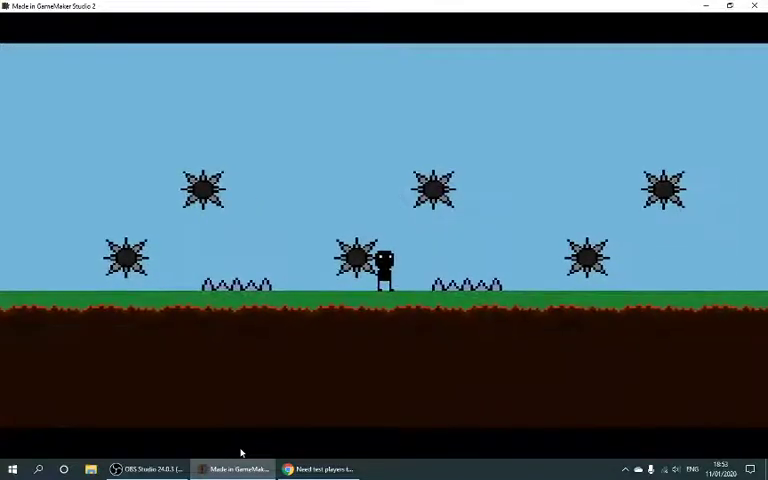
# Line up and clear the next spike balls and spike row, then step back left
pyautogui.press('Right')
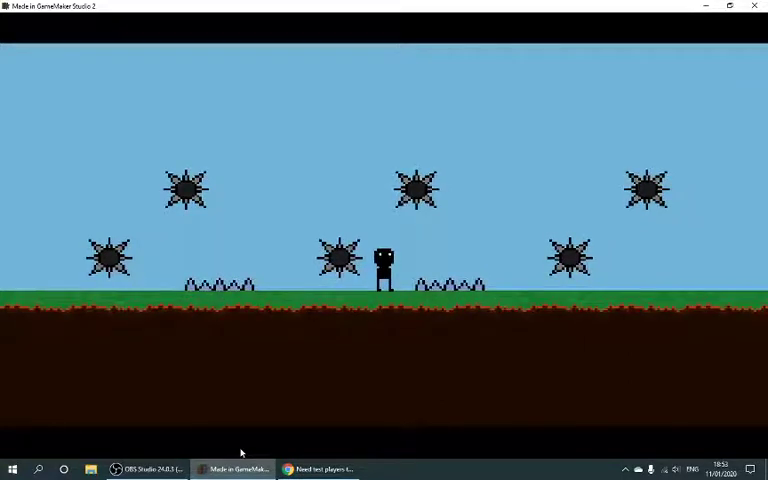
pyautogui.press('Left')
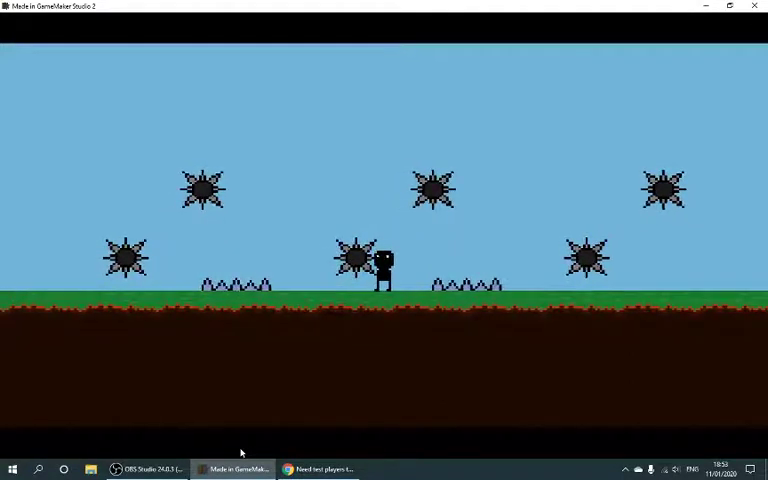
pyautogui.press('Up')
pyautogui.press('Right')
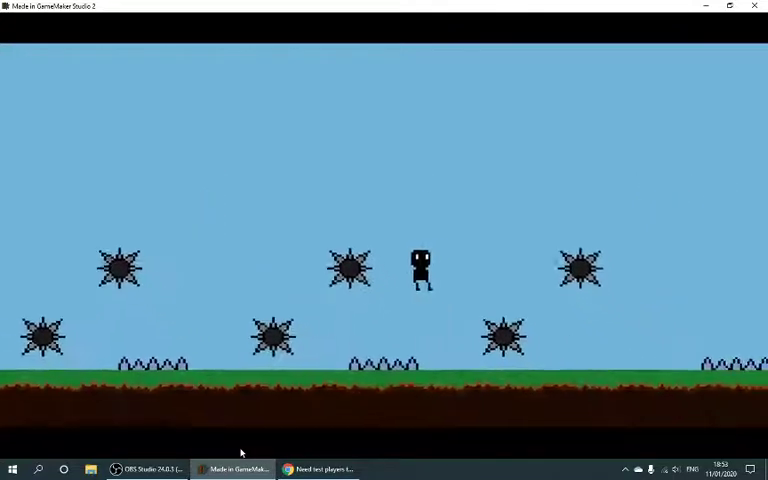
pyautogui.press('Up')
pyautogui.press('Right')
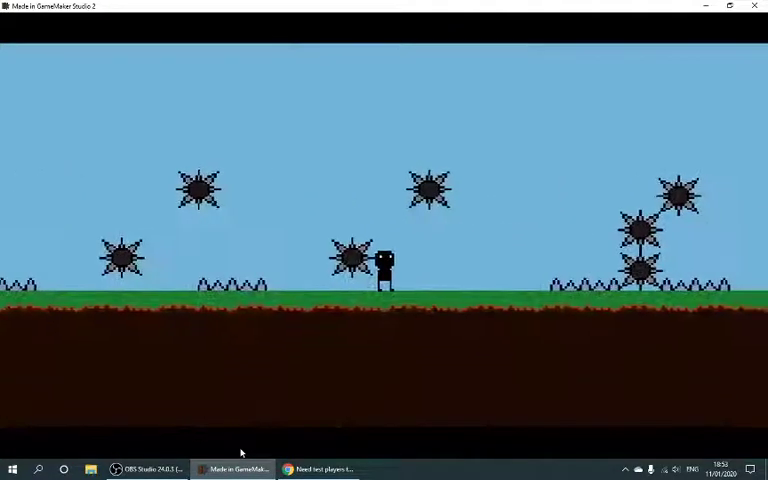
pyautogui.press('Up')
pyautogui.press('Right')
pyautogui.press('Right')
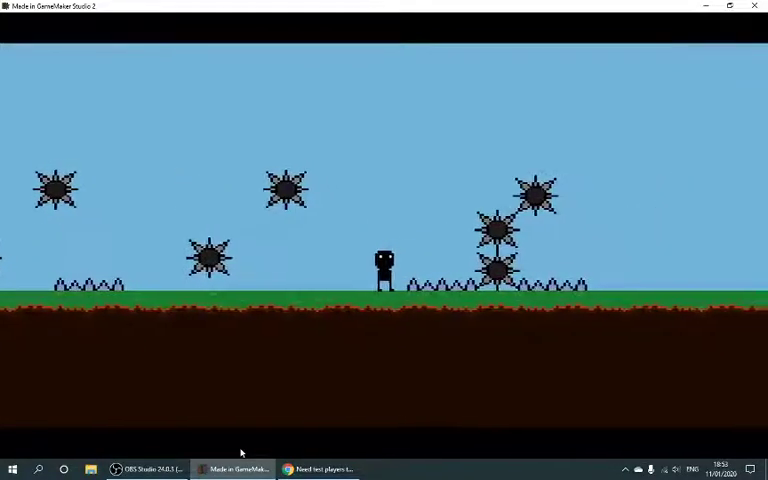
pyautogui.press('Left')
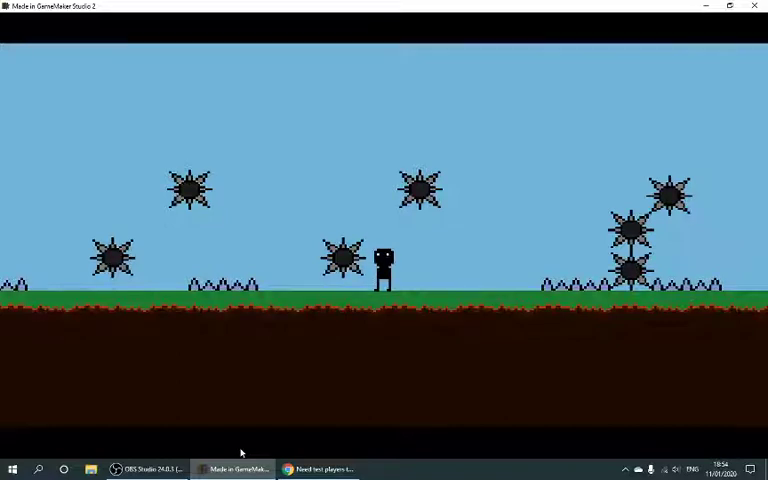
# Jump past the stacked spike balls, cross the gap via the small platform, and drop into the final room
pyautogui.press('Right')
pyautogui.press('Up')
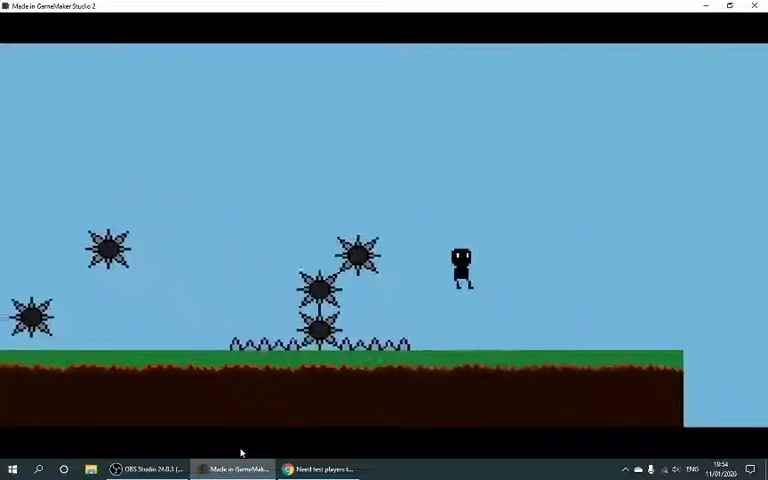
pyautogui.press('Right')
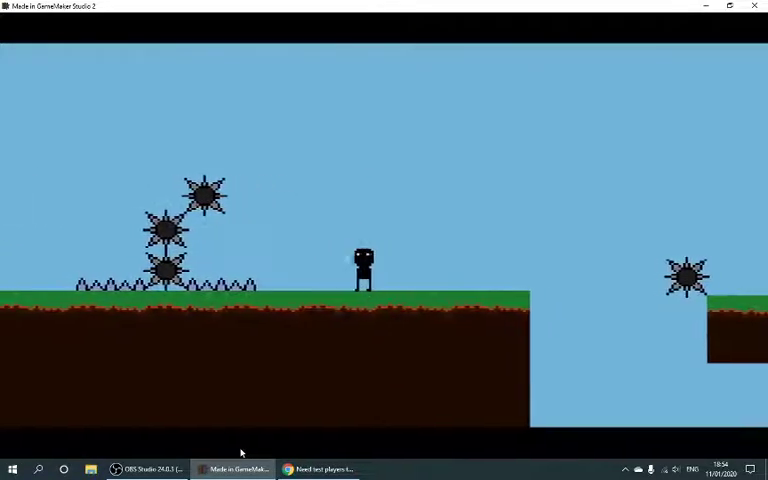
pyautogui.press('Right')
pyautogui.press('Up')
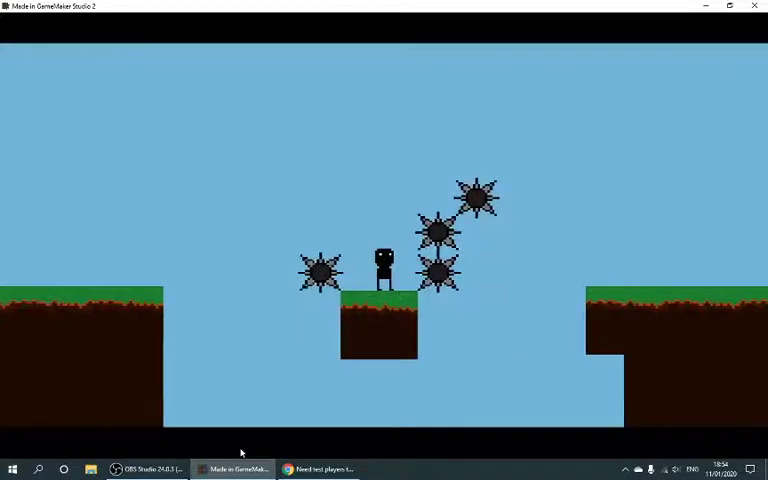
pyautogui.press('Up')
pyautogui.press('Right')
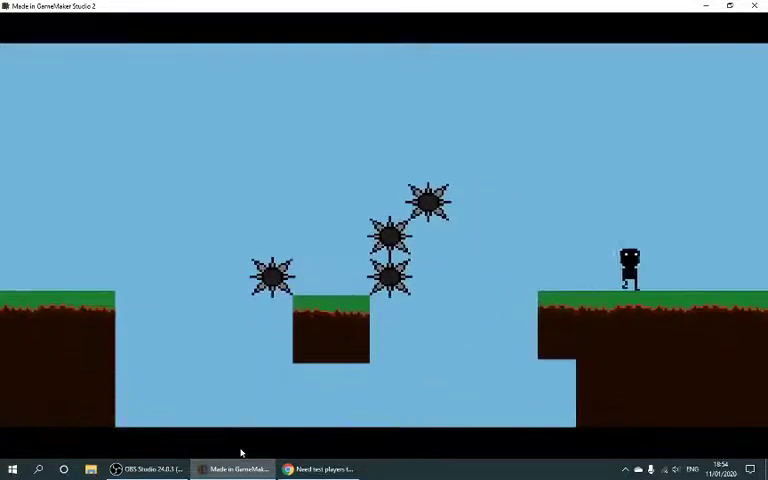
pyautogui.press('Right')
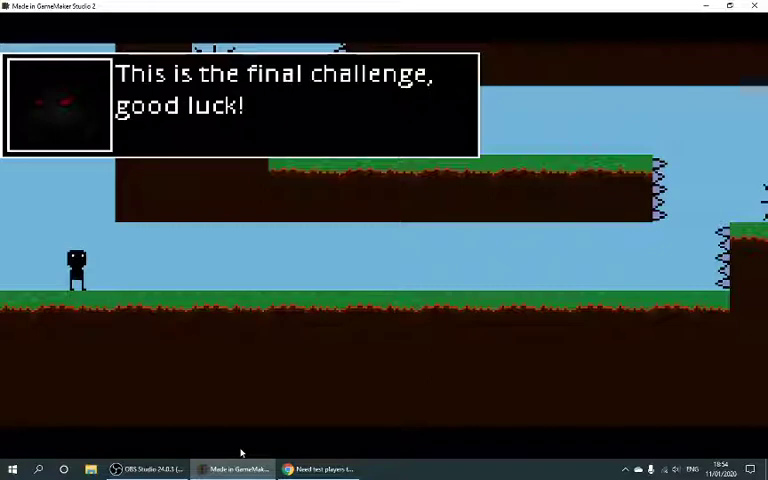
# Advance through both final-room dialog lines and dismiss them to resume play
pyautogui.press('space')
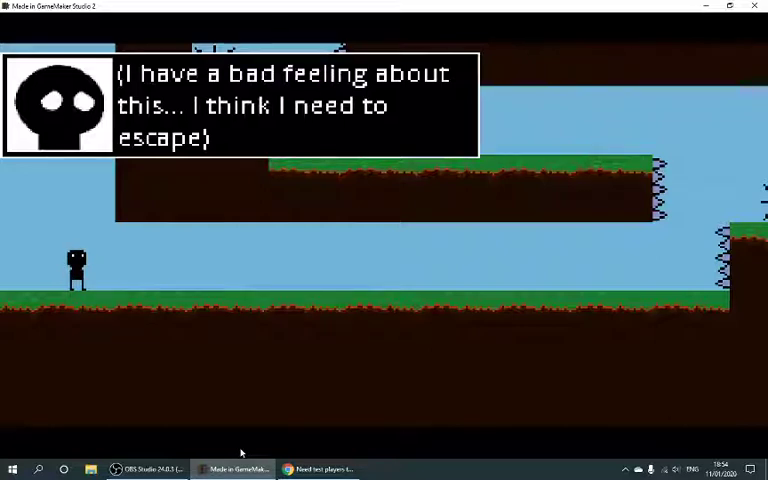
pyautogui.press('space')
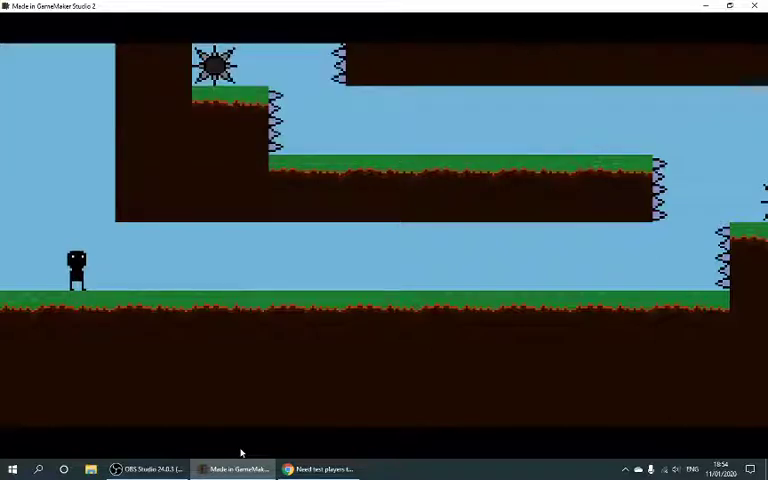
pyautogui.press('Right')
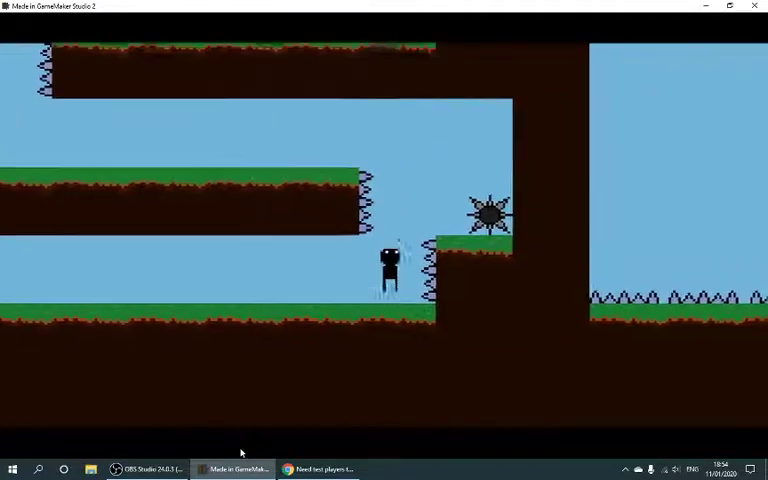
pyautogui.press('Right')
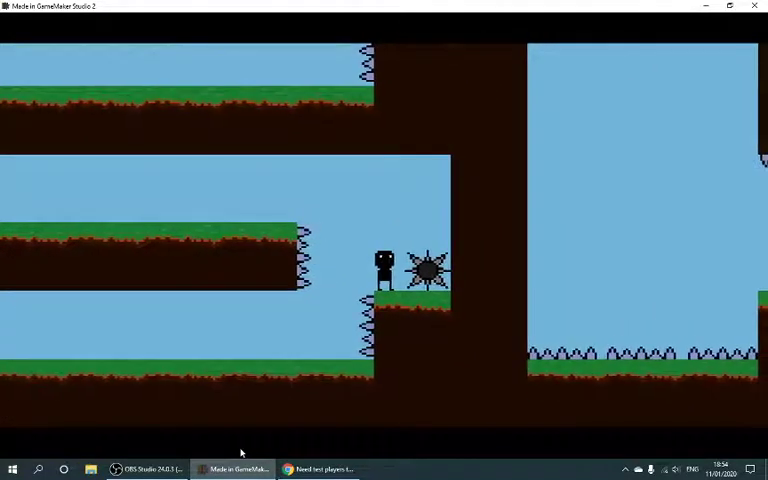
pyautogui.press('Left')
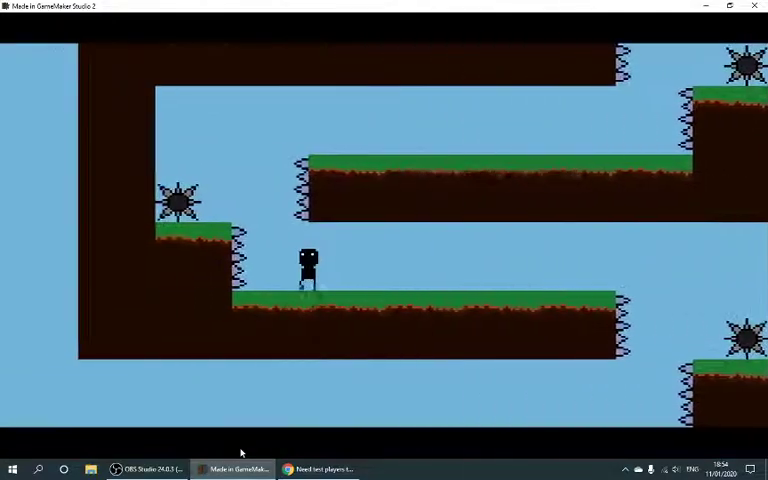
pyautogui.press('Up')
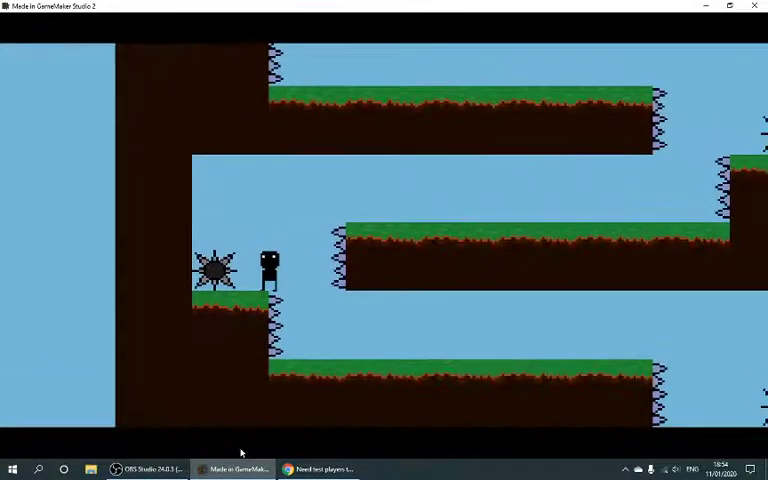
pyautogui.press('Right')
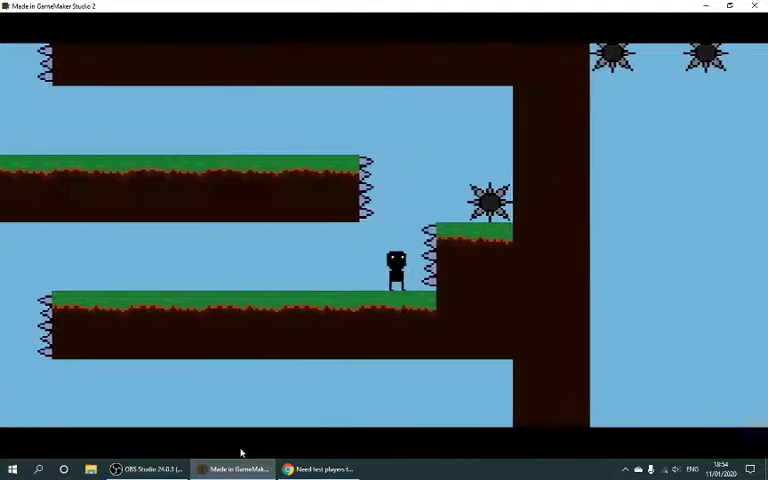
pyautogui.press('Up')
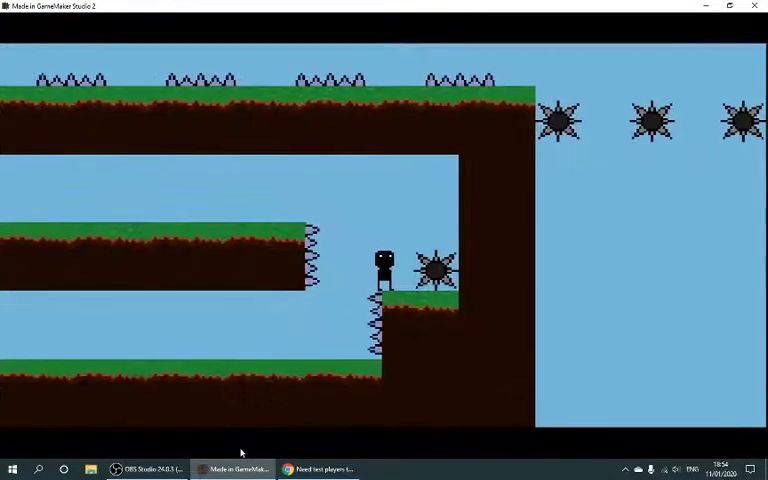
pyautogui.press('Left')
pyautogui.press('Up')
pyautogui.press('Left')
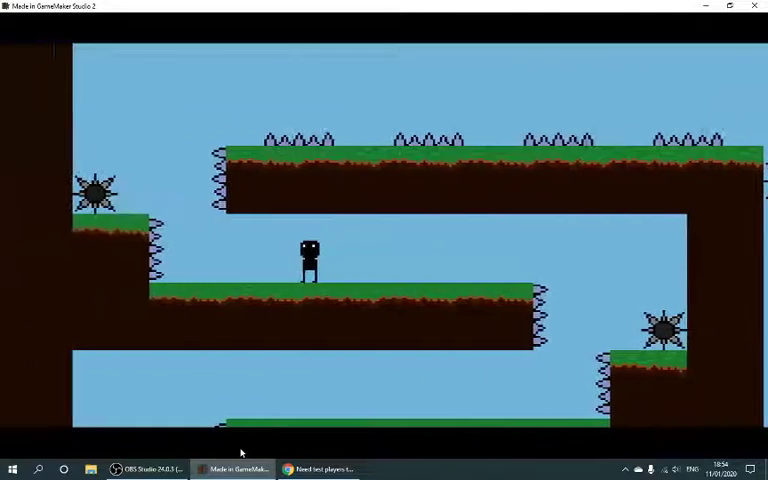
pyautogui.press('Up')
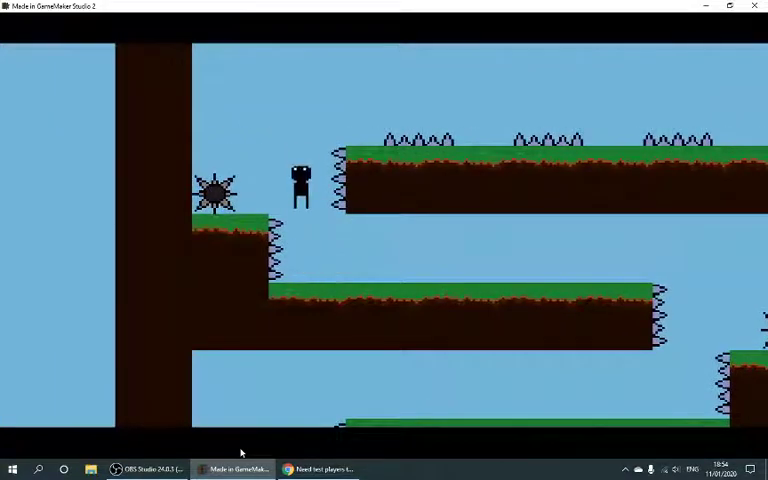
pyautogui.press('Left')
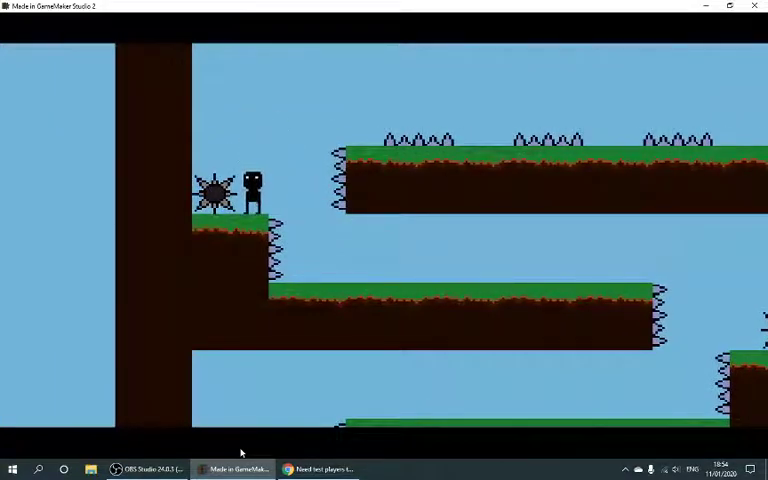
pyautogui.press('Up')
pyautogui.press('Right')
pyautogui.press('Up')
pyautogui.press('Right')
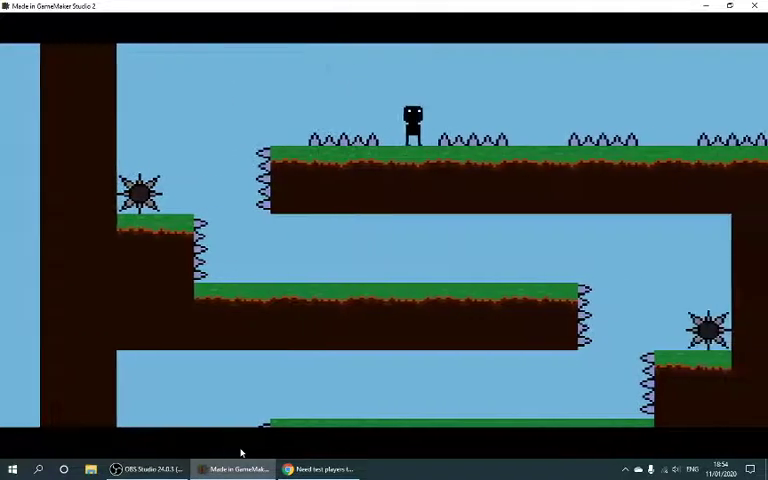
pyautogui.press('Up')
pyautogui.press('Up')
pyautogui.press('Right')
pyautogui.press('Up')
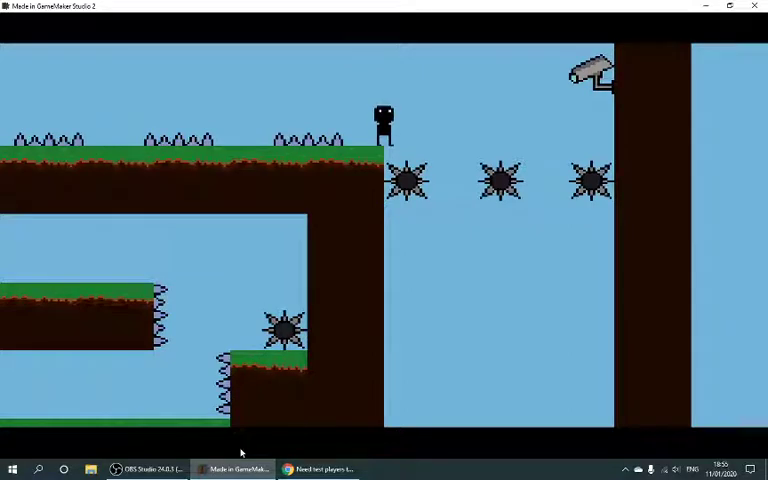
pyautogui.press('Up')
pyautogui.press('Right')
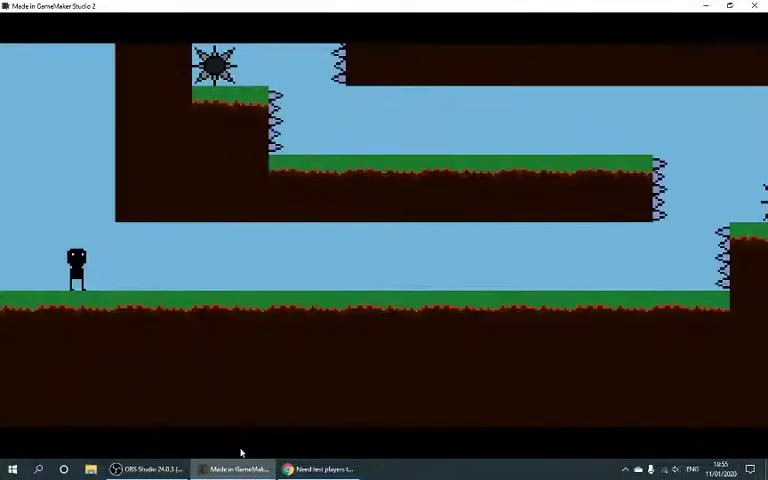
pyautogui.press('Right')
pyautogui.press('Right')
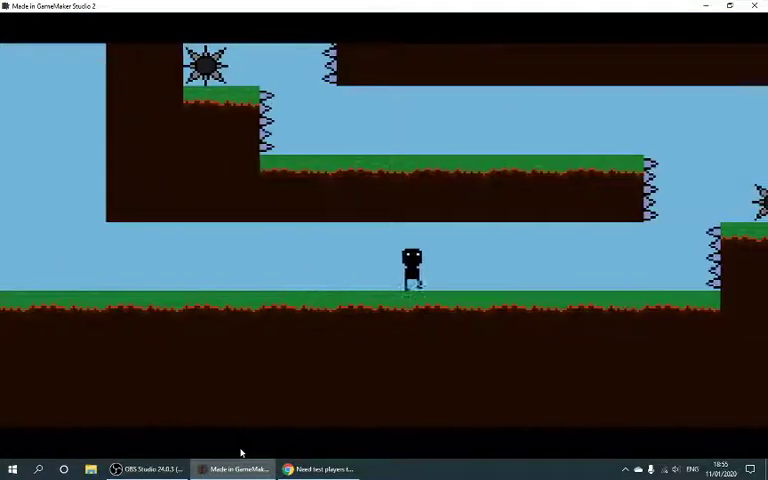
pyautogui.press('Up')
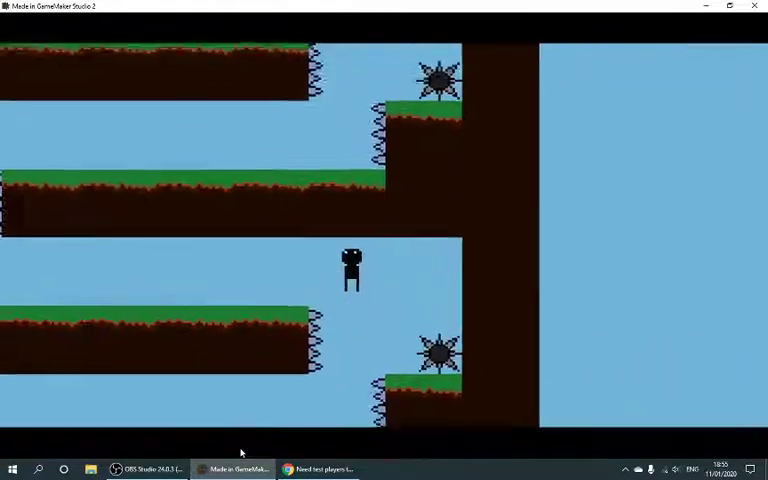
pyautogui.press('Left')
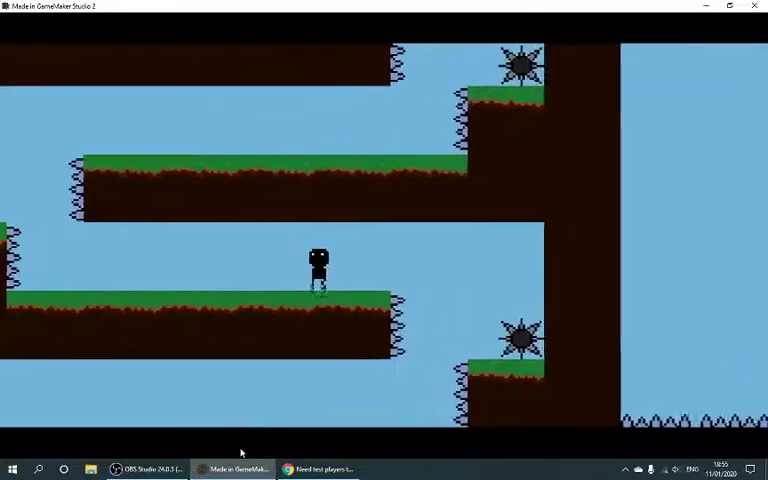
pyautogui.press('Left')
pyautogui.press('Up')
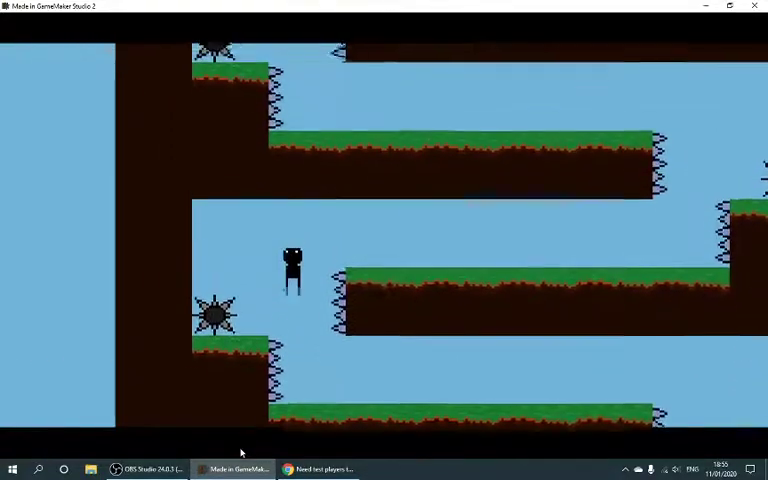
pyautogui.press('Right')
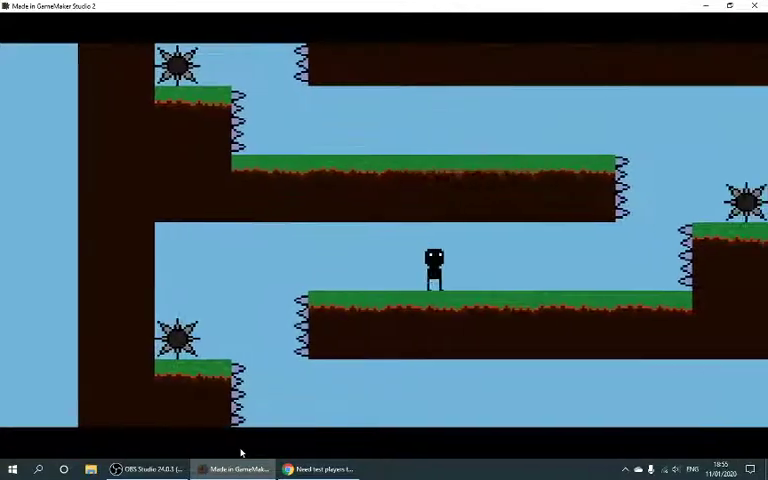
pyautogui.press('Right')
pyautogui.press('Up')
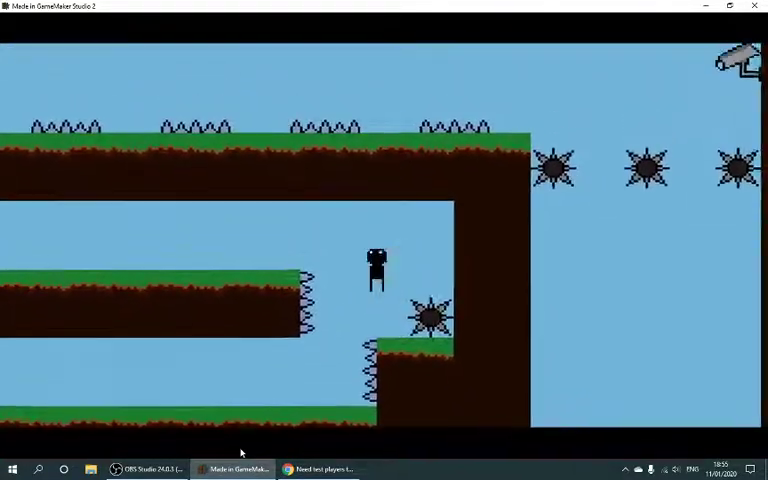
pyautogui.press('Left')
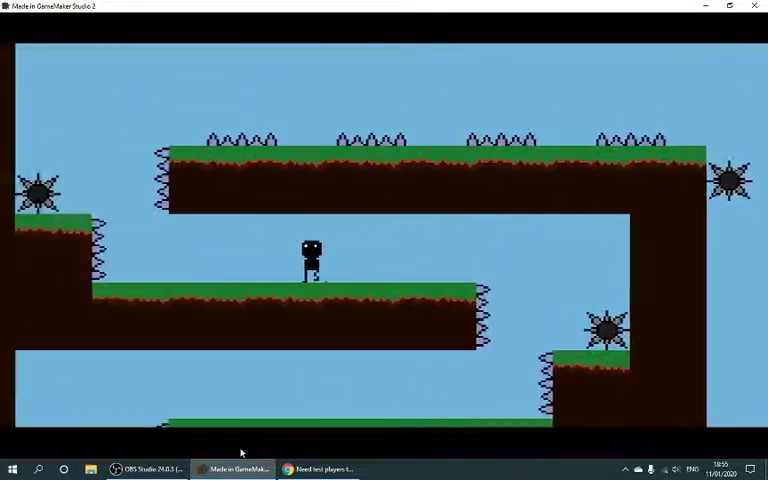
pyautogui.press('Up')
pyautogui.press('Left')
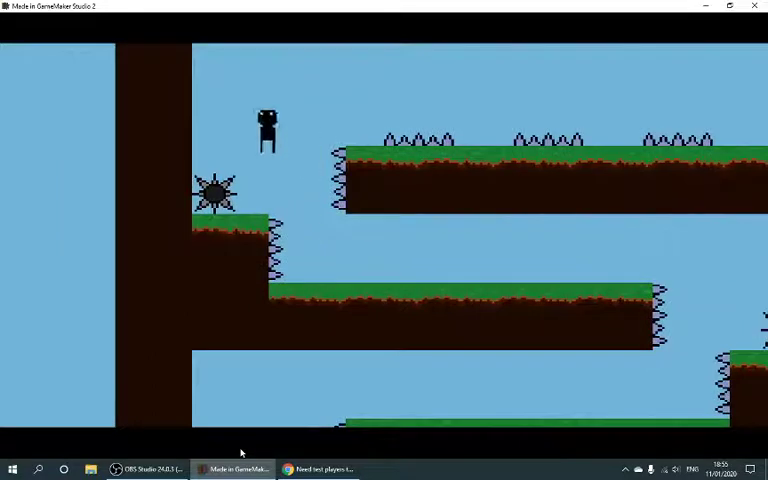
pyautogui.press('Up')
pyautogui.press('Right')
pyautogui.press('Up')
pyautogui.press('Right')
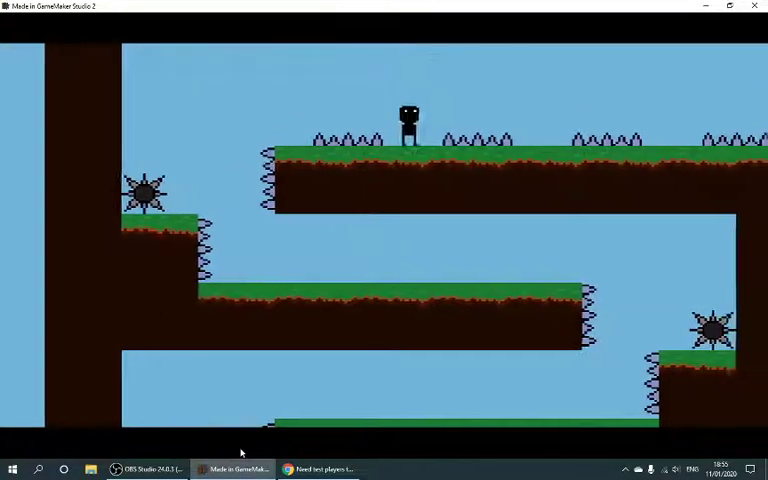
pyautogui.press('Up')
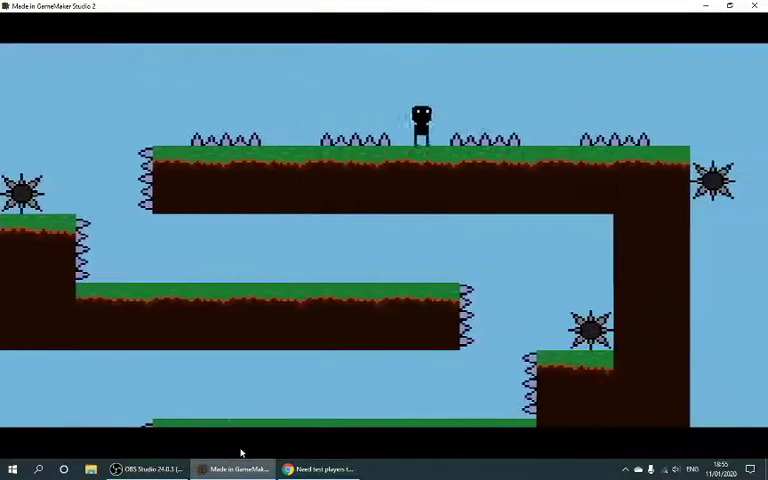
pyautogui.press('Up')
pyautogui.press('Right')
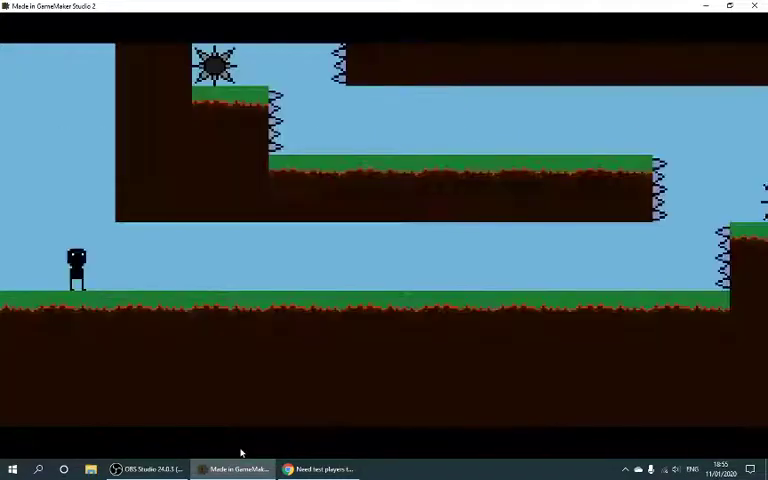
pyautogui.press('Right')
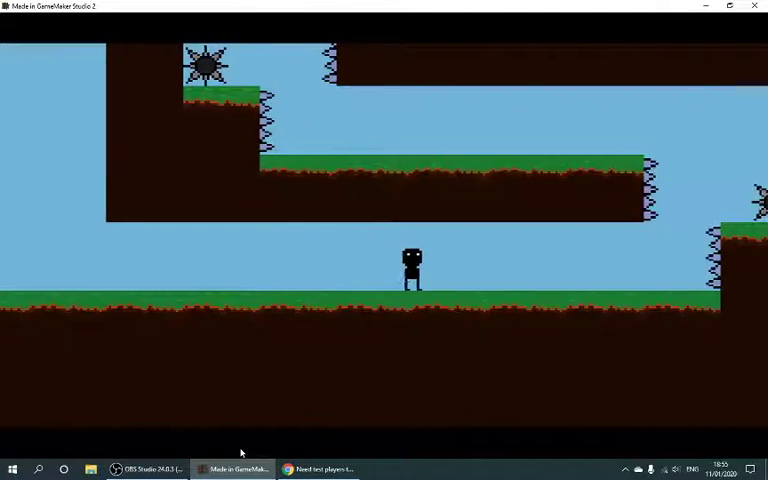
pyautogui.press('Right')
pyautogui.press('Up')
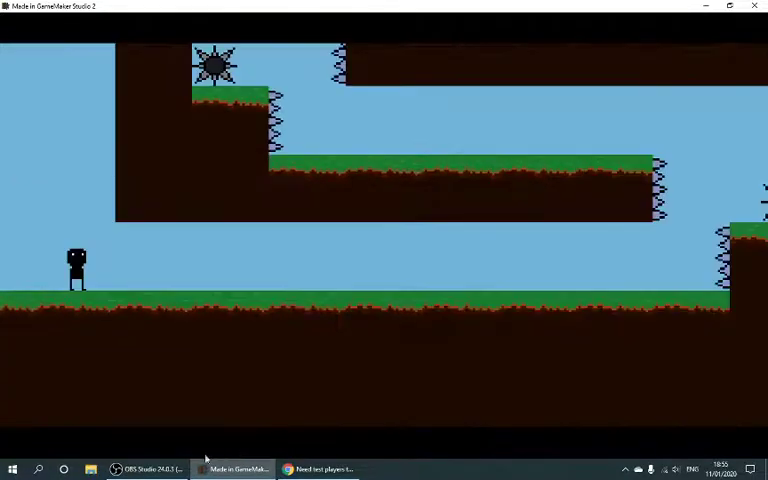
# Check OBS, walk the character right off the platform, then pause the OBS recording
pyautogui.click(147, 469)
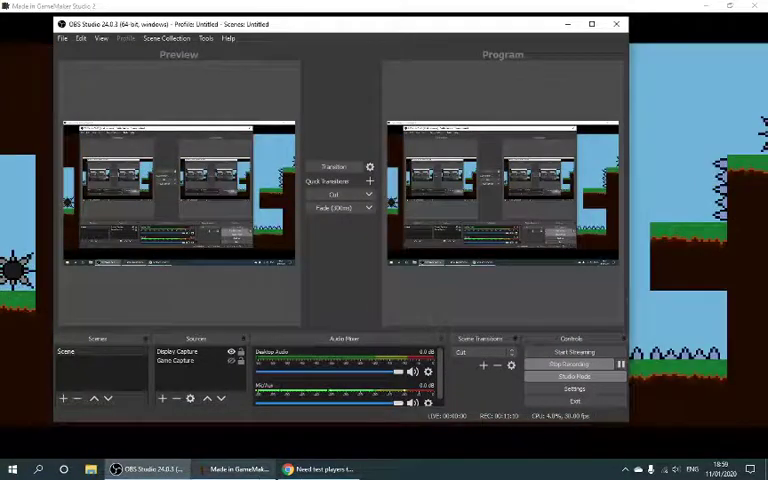
pyautogui.click(250, 476)
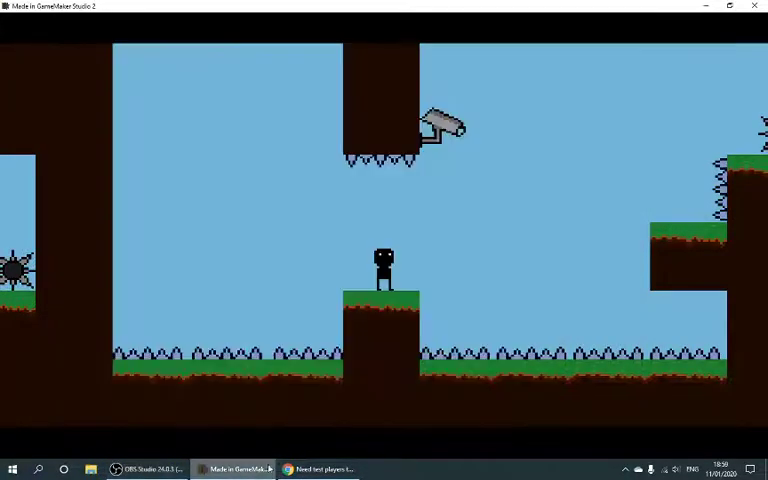
pyautogui.press('Left')
pyautogui.press('Right')
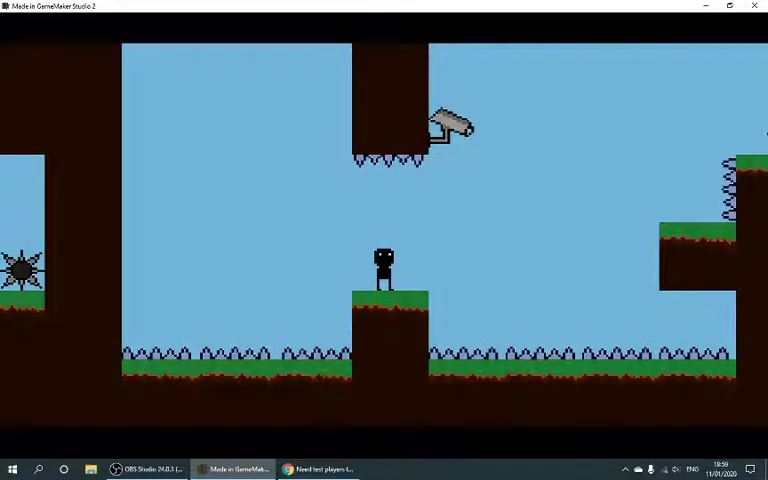
pyautogui.press('Right')
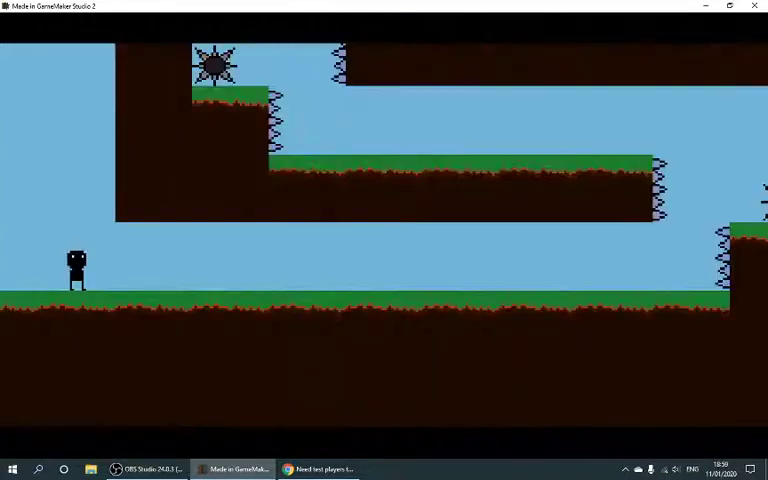
pyautogui.press('Right')
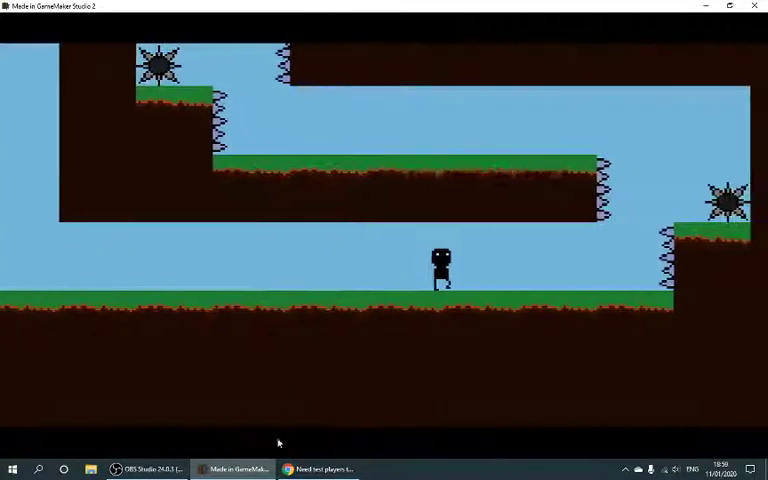
pyautogui.click(150, 468)
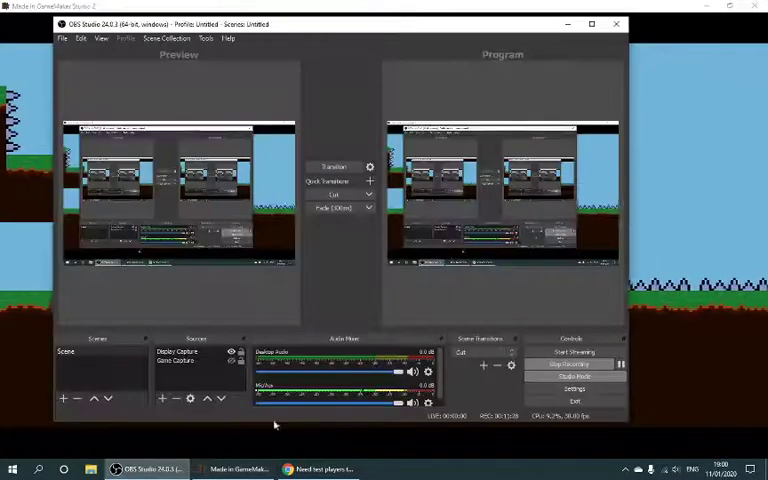
pyautogui.click(620, 365)
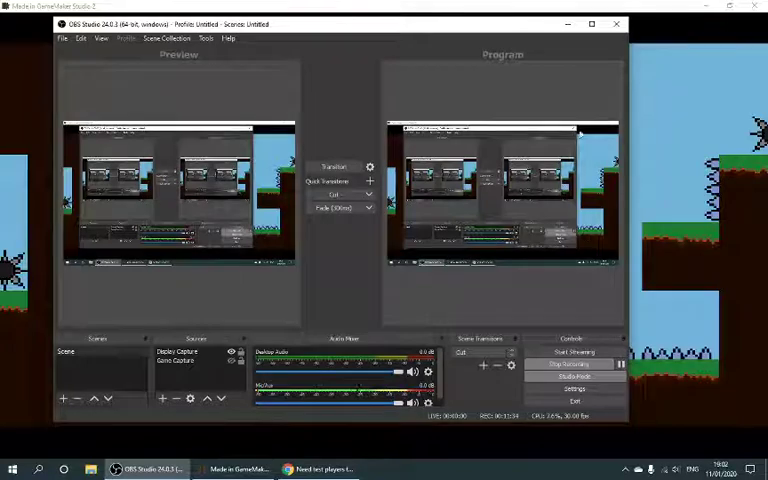
# Hide OBS, step the character left, and jump across the gap
pyautogui.click(567, 23)
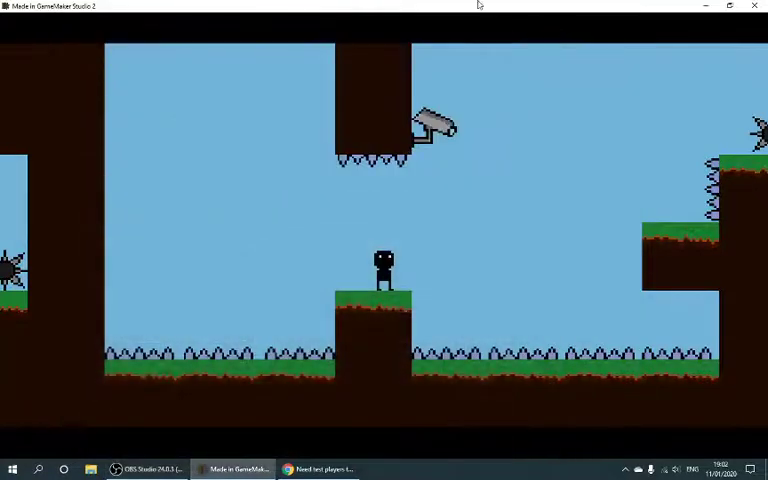
pyautogui.press('Left')
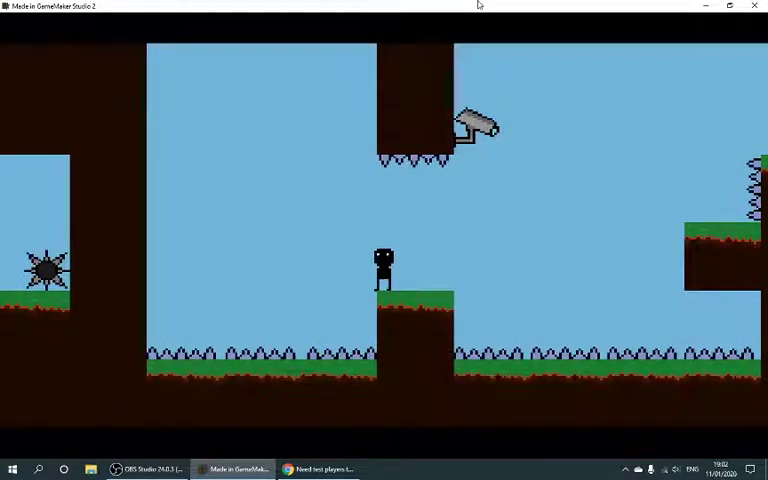
pyautogui.press('Up')
pyautogui.press('Right')
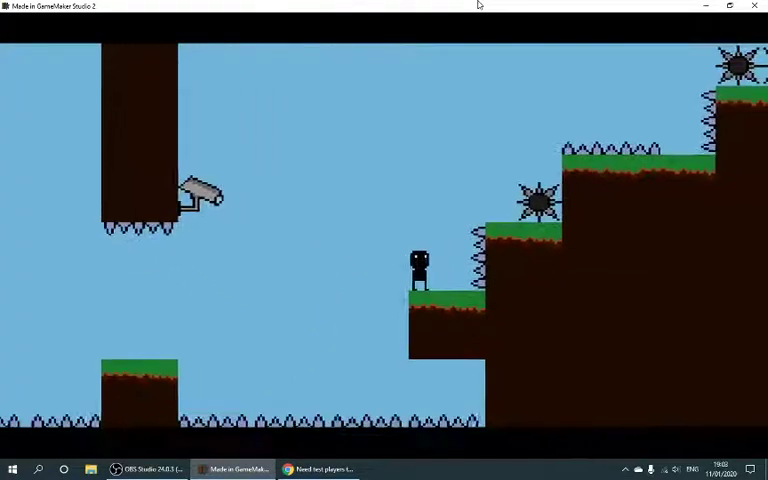
# Jump up the platforms over the spikes and walk right into the flat room
pyautogui.press('Right')
pyautogui.press('Up')
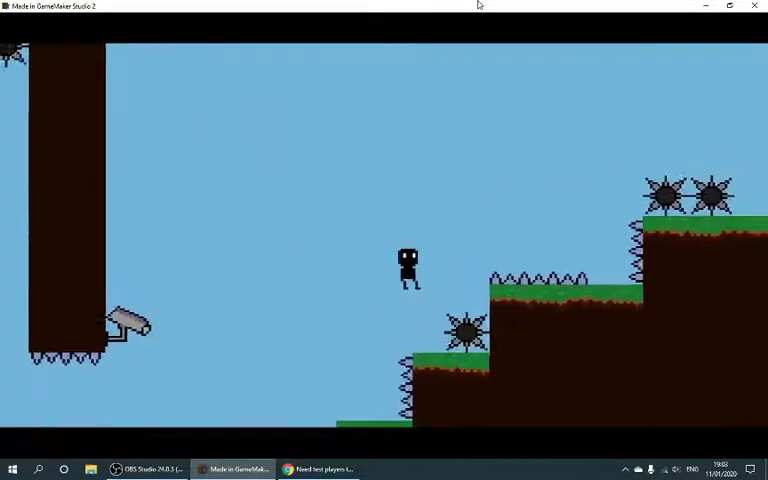
pyautogui.press('Up')
pyautogui.press('Right')
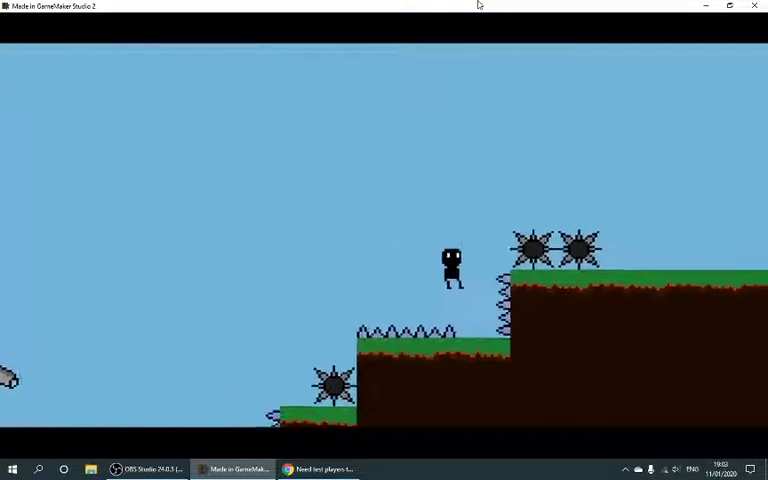
pyautogui.press('Right')
pyautogui.press('Up')
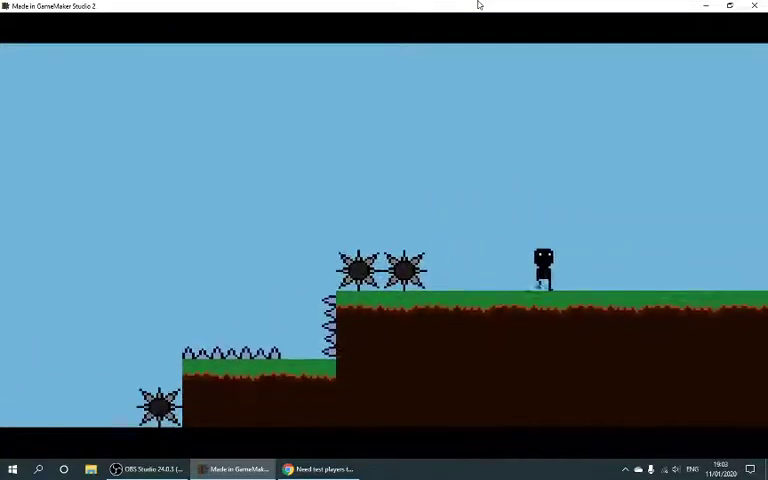
pyautogui.press('Right')
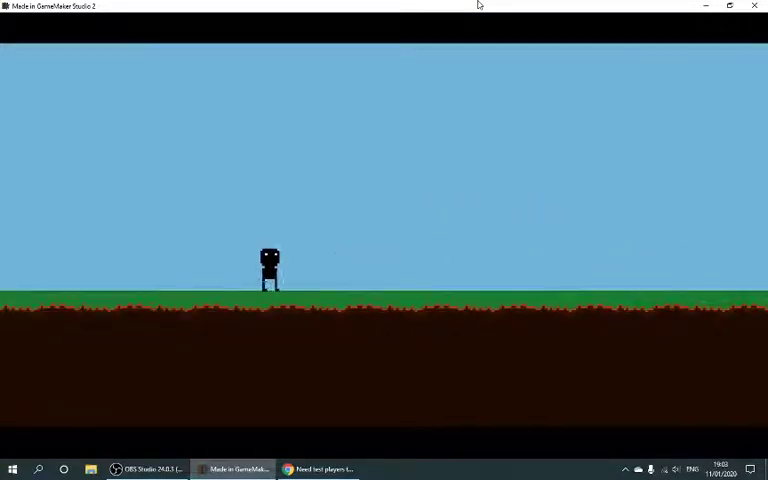
pyautogui.press('Right')
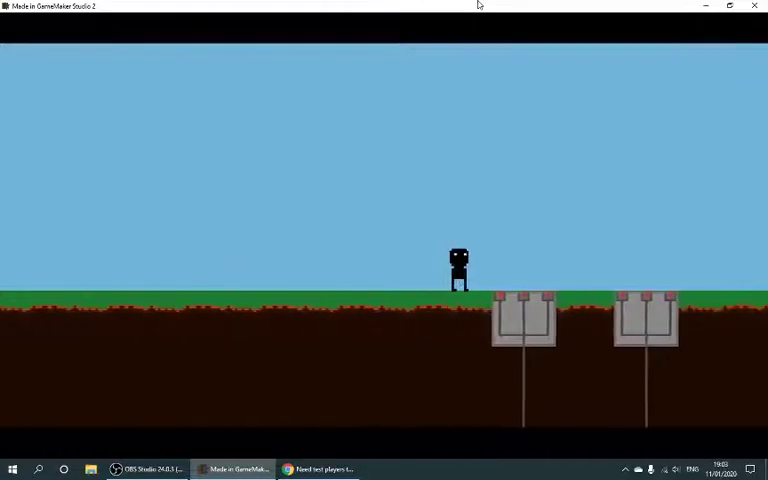
# Walk right into the trap between the two boxes
pyautogui.press('Right')
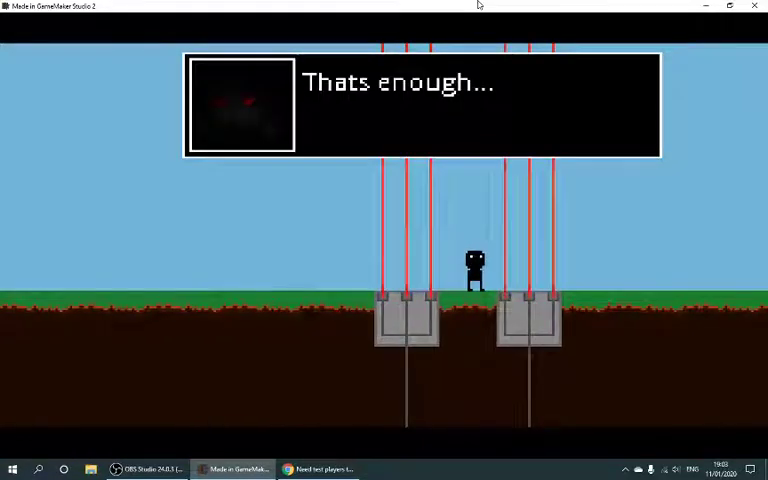
pyautogui.press('Left')
pyautogui.press('Right')
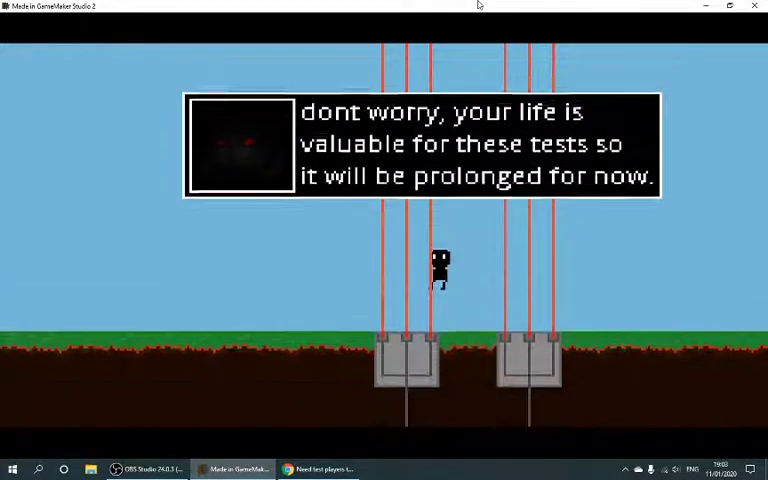
# Advance through every villain conversation line, including 'Calm down!', until the last one closes
pyautogui.press('space')
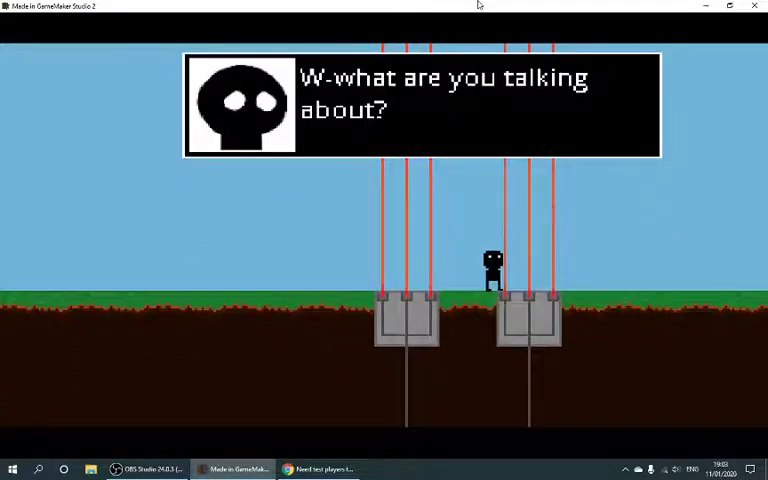
pyautogui.press('space')
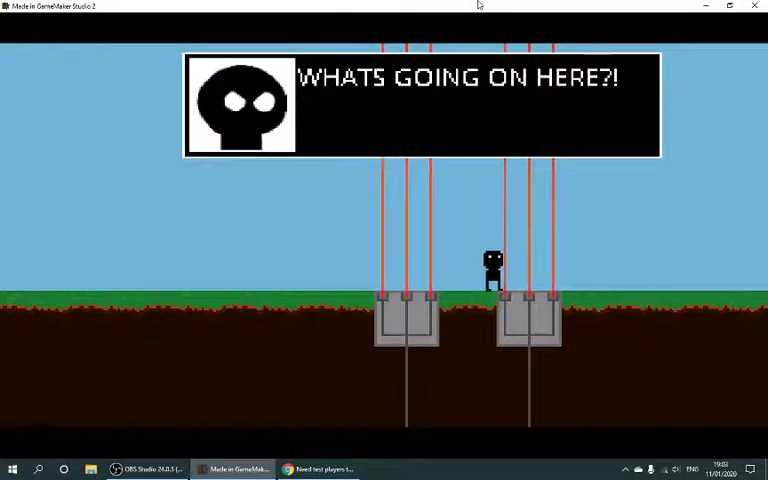
pyautogui.press('space')
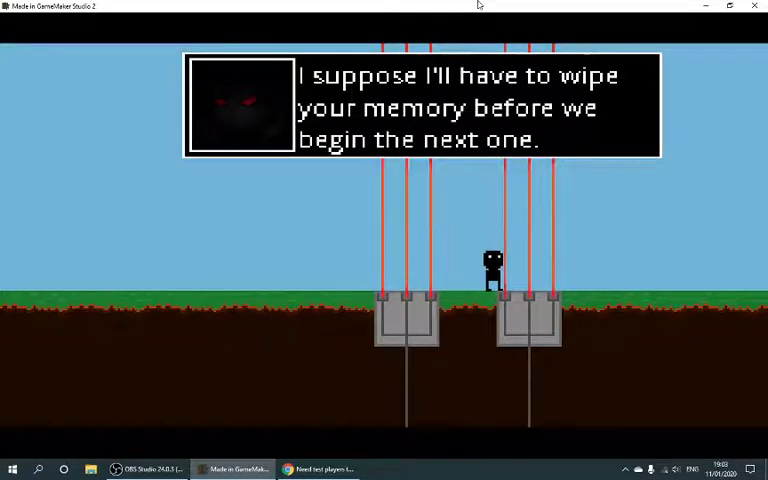
pyautogui.press('space')
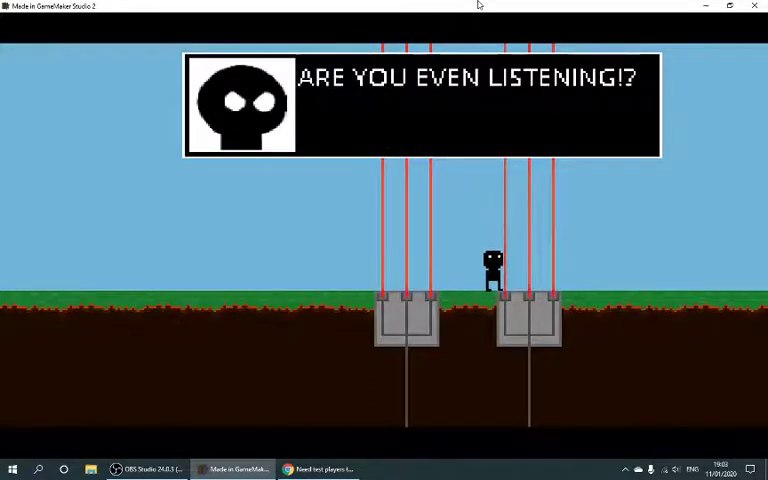
pyautogui.press('space')
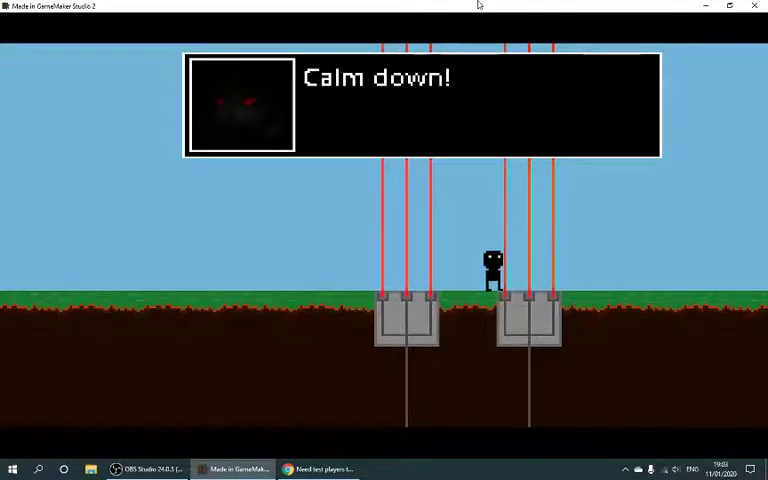
pyautogui.press('space')
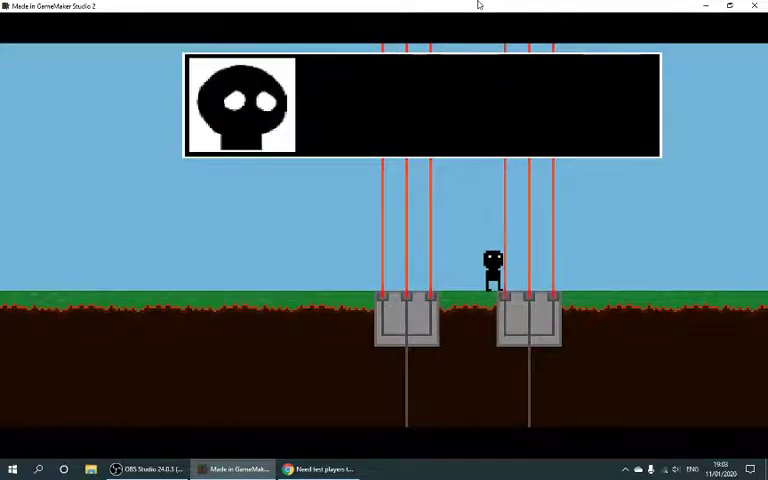
pyautogui.press('space')
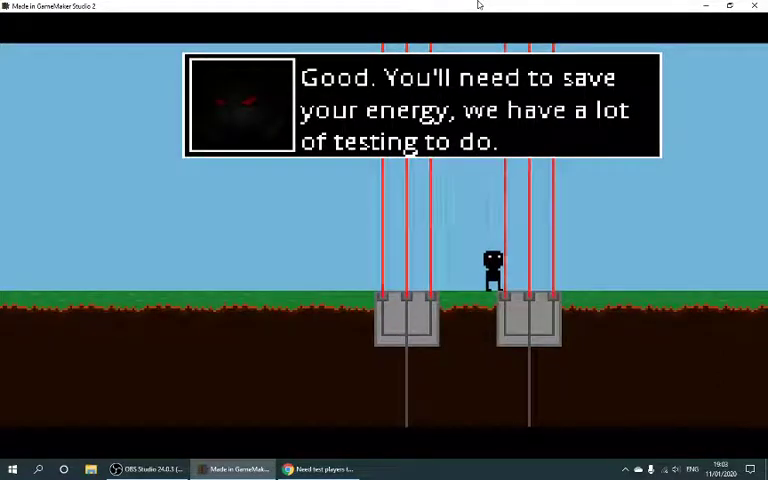
pyautogui.press('space')
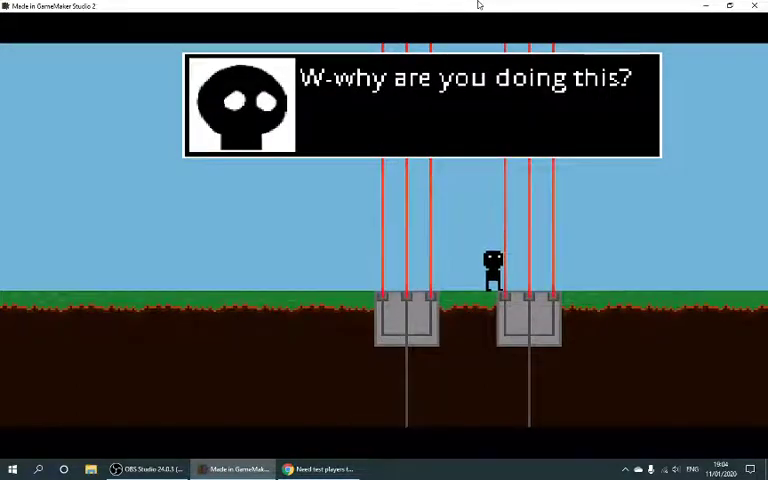
pyautogui.press('space')
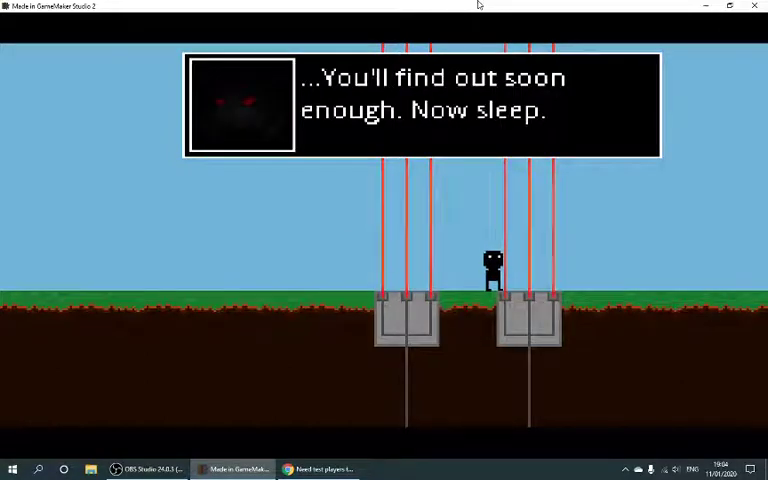
pyautogui.press('space')
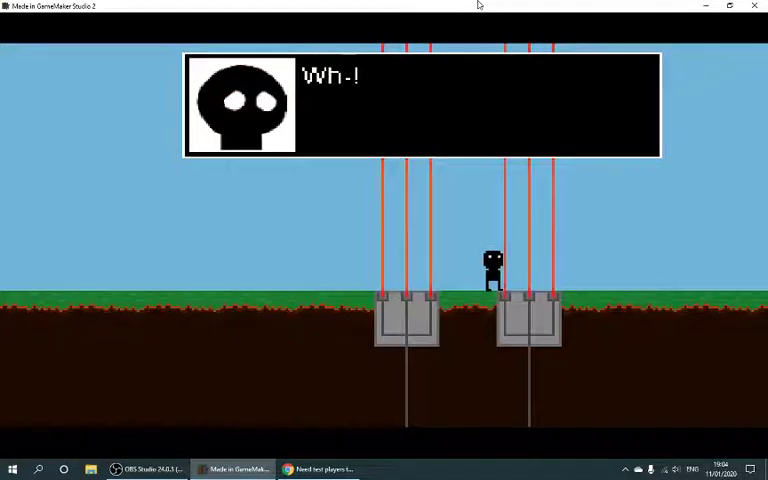
pyautogui.press('space')
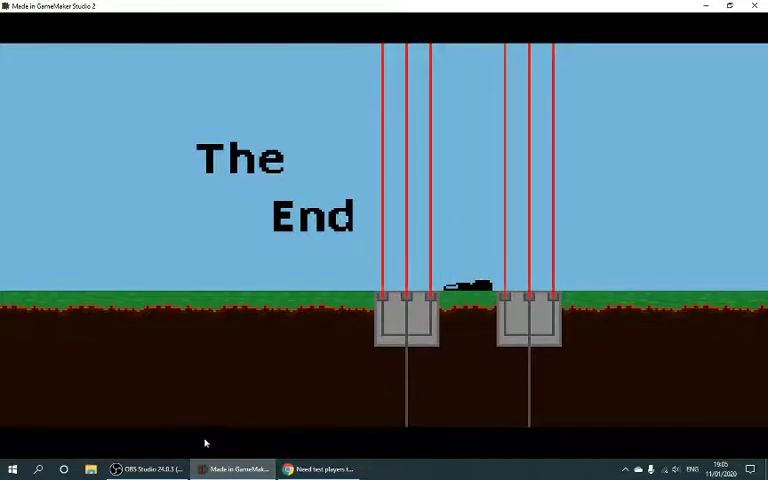
# Revisit the Reddit post and select part of its title, then return to the game and OBS
pyautogui.click(320, 468)
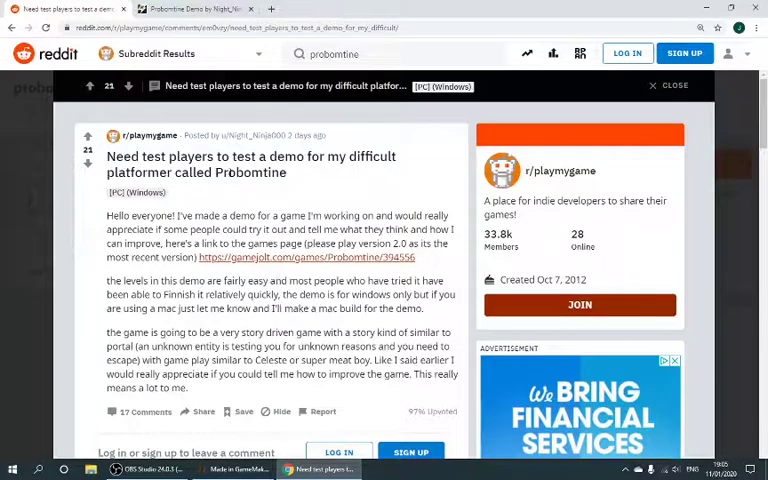
pyautogui.moveTo(216, 172)
pyautogui.mouseDown()
pyautogui.moveTo(229, 172)
pyautogui.moveTo(218, 173)
pyautogui.mouseUp()
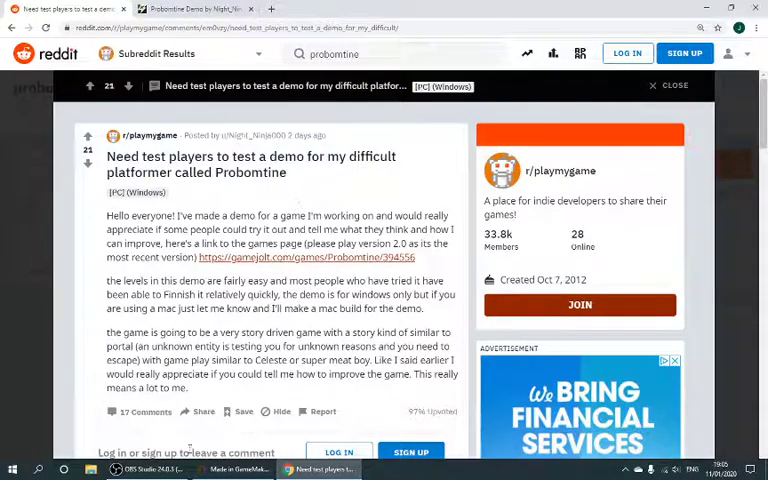
pyautogui.click(236, 469)
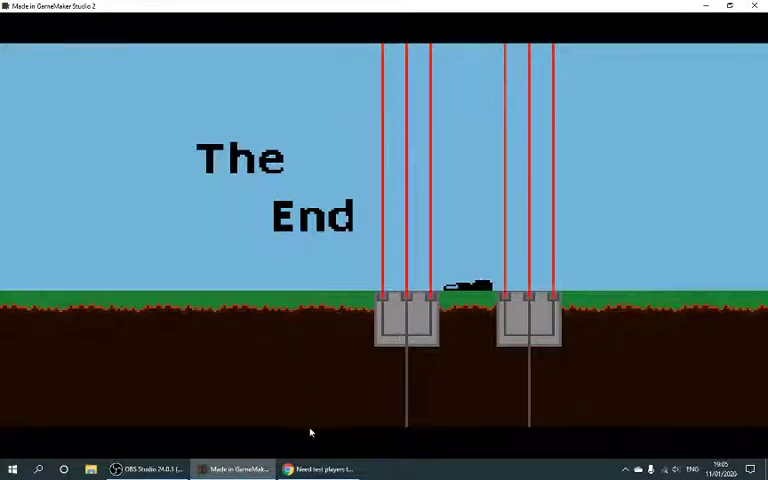
pyautogui.click(149, 469)
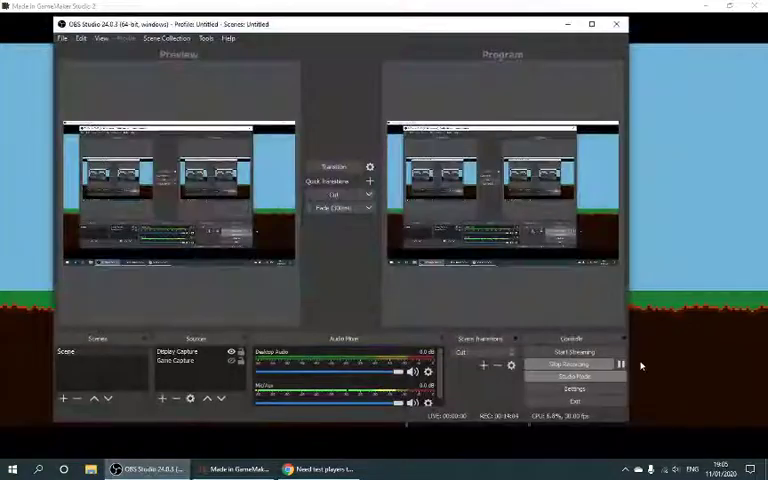